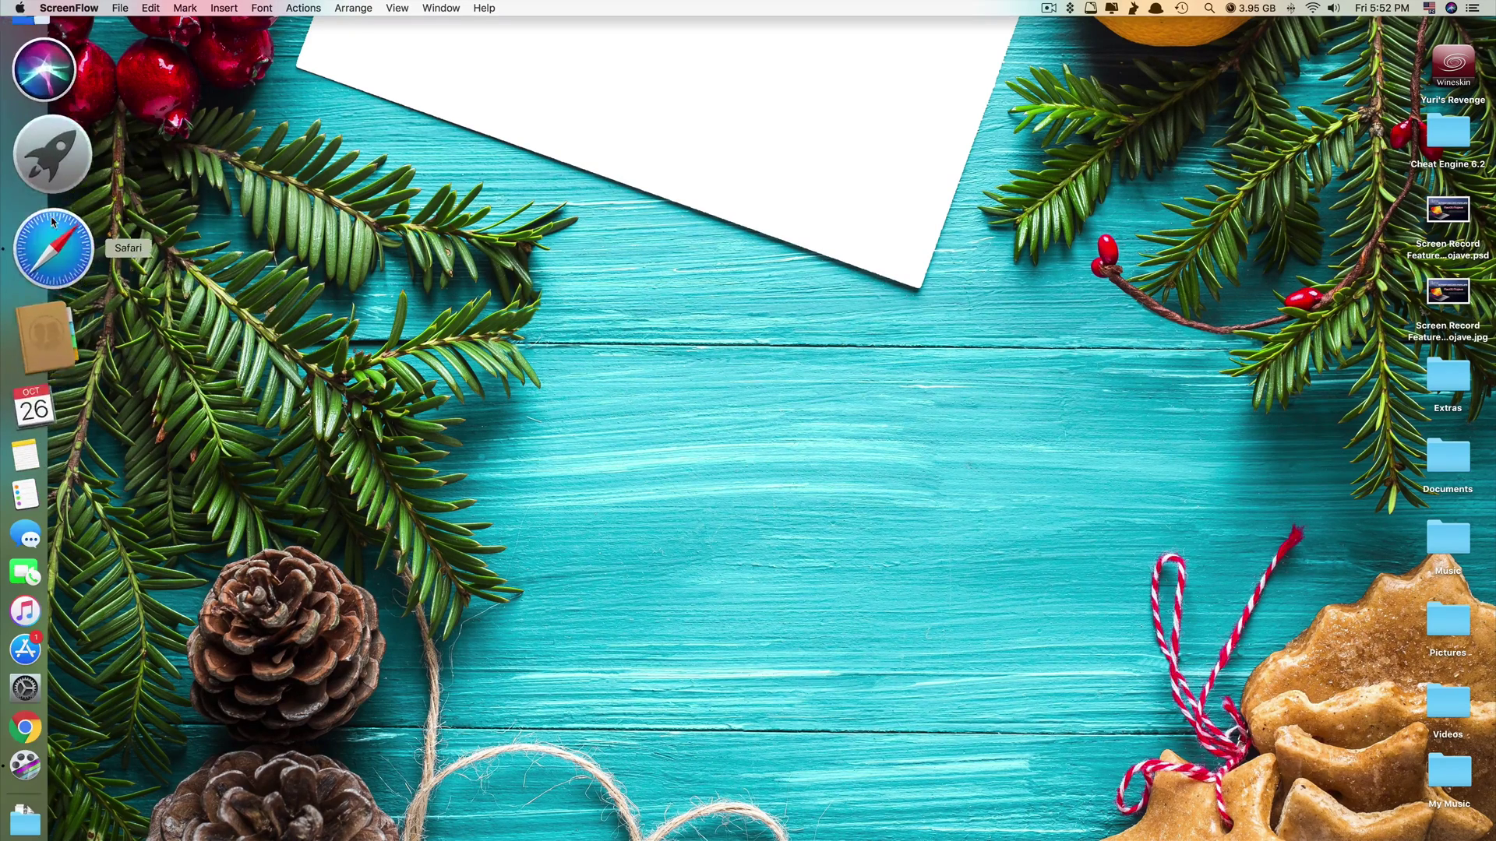
Go to Apple's 27-inch iMac buy page and highlight the middle model's '8GB 2400MHz'.
{"action": "left_click", "coordinate": [27, 228]}
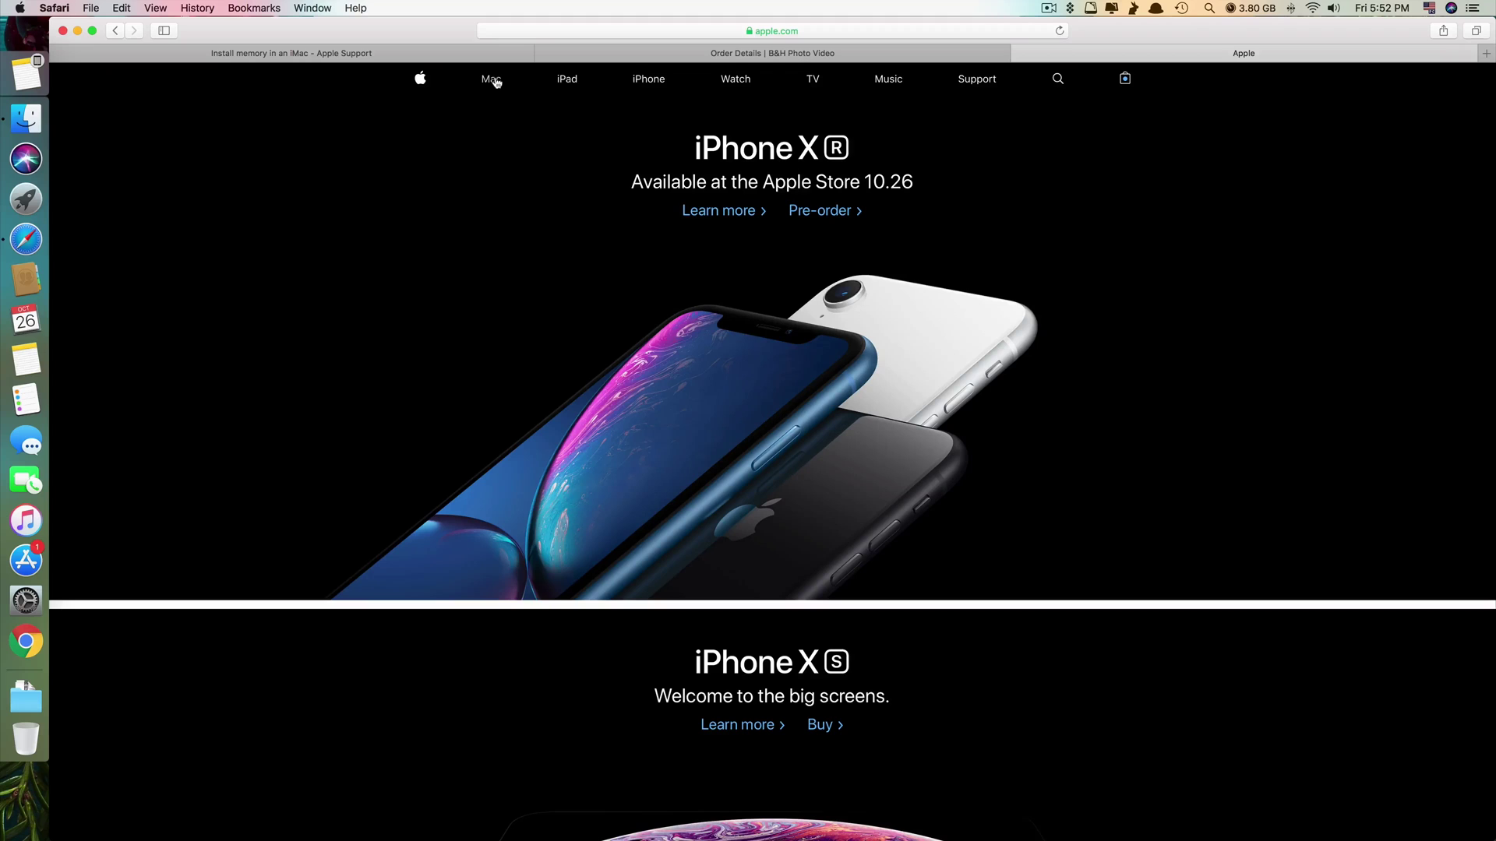
{"action": "left_click", "coordinate": [492, 79]}
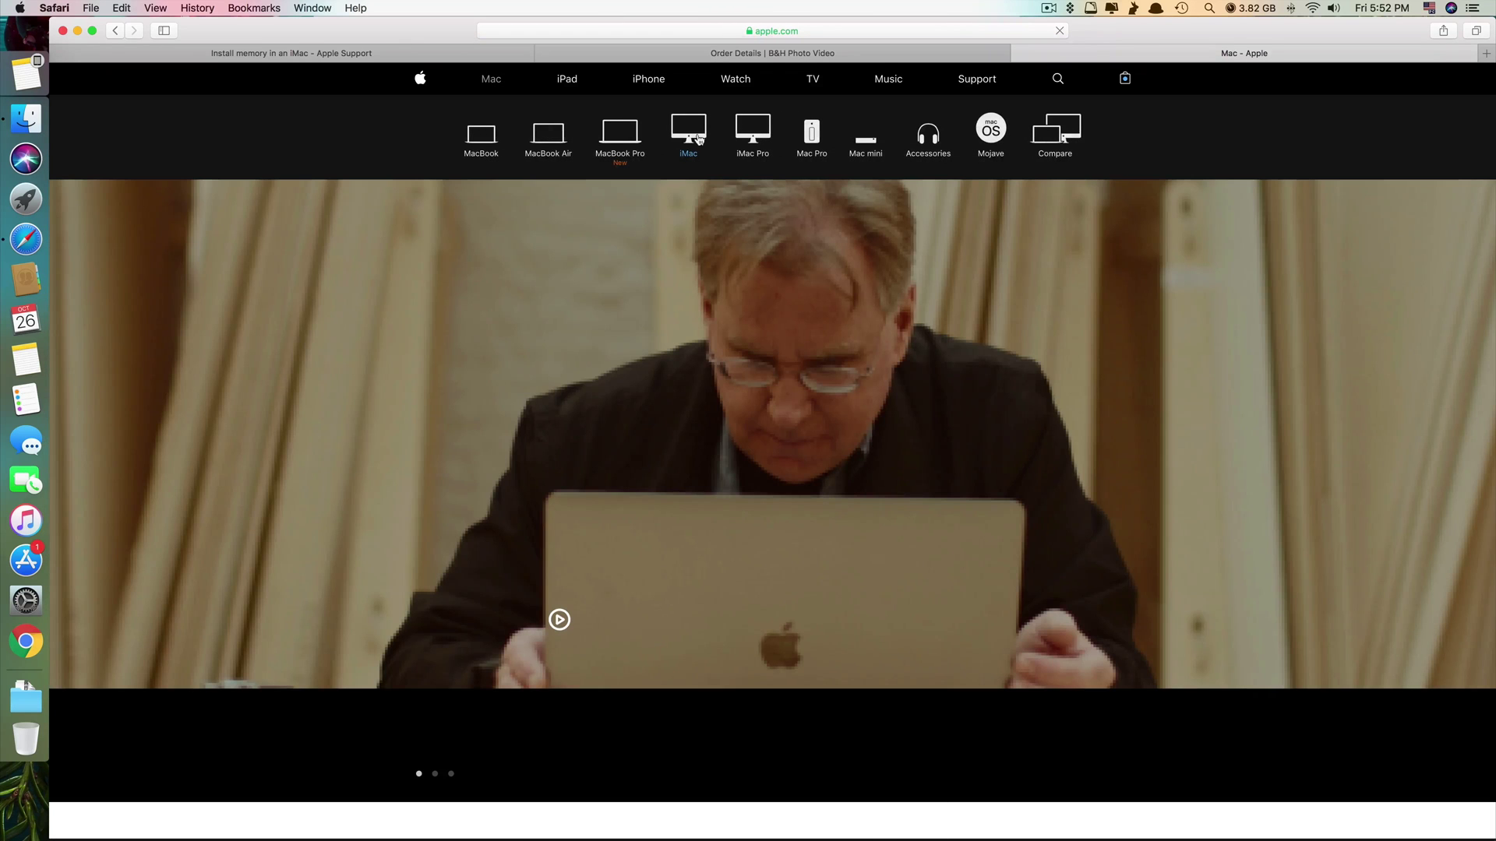
{"action": "left_click", "coordinate": [698, 139]}
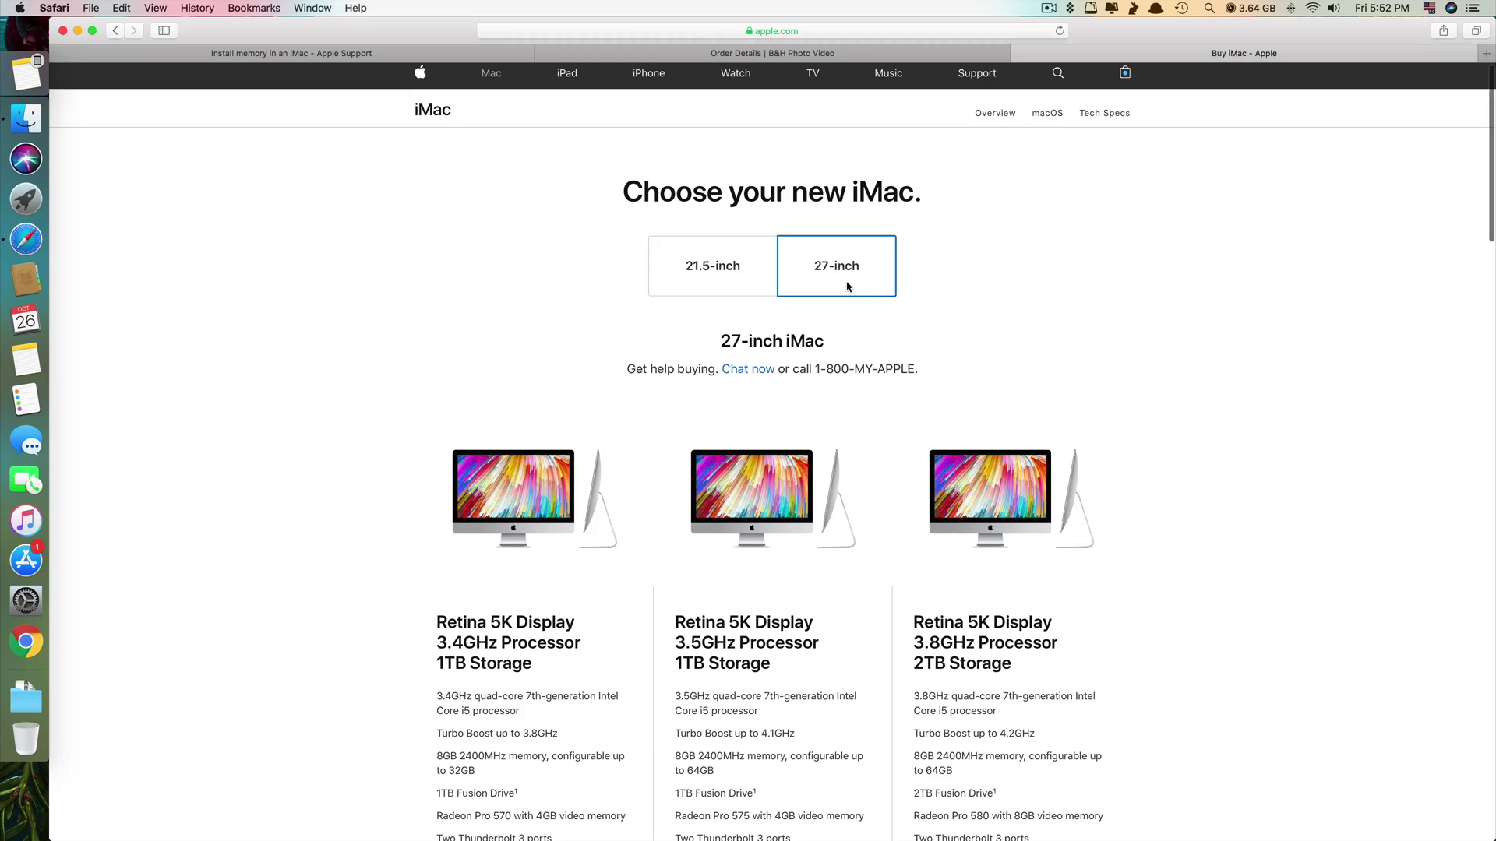
{"action": "scroll", "coordinate": [809, 326], "scroll_direction": "down", "scroll_amount": 5}
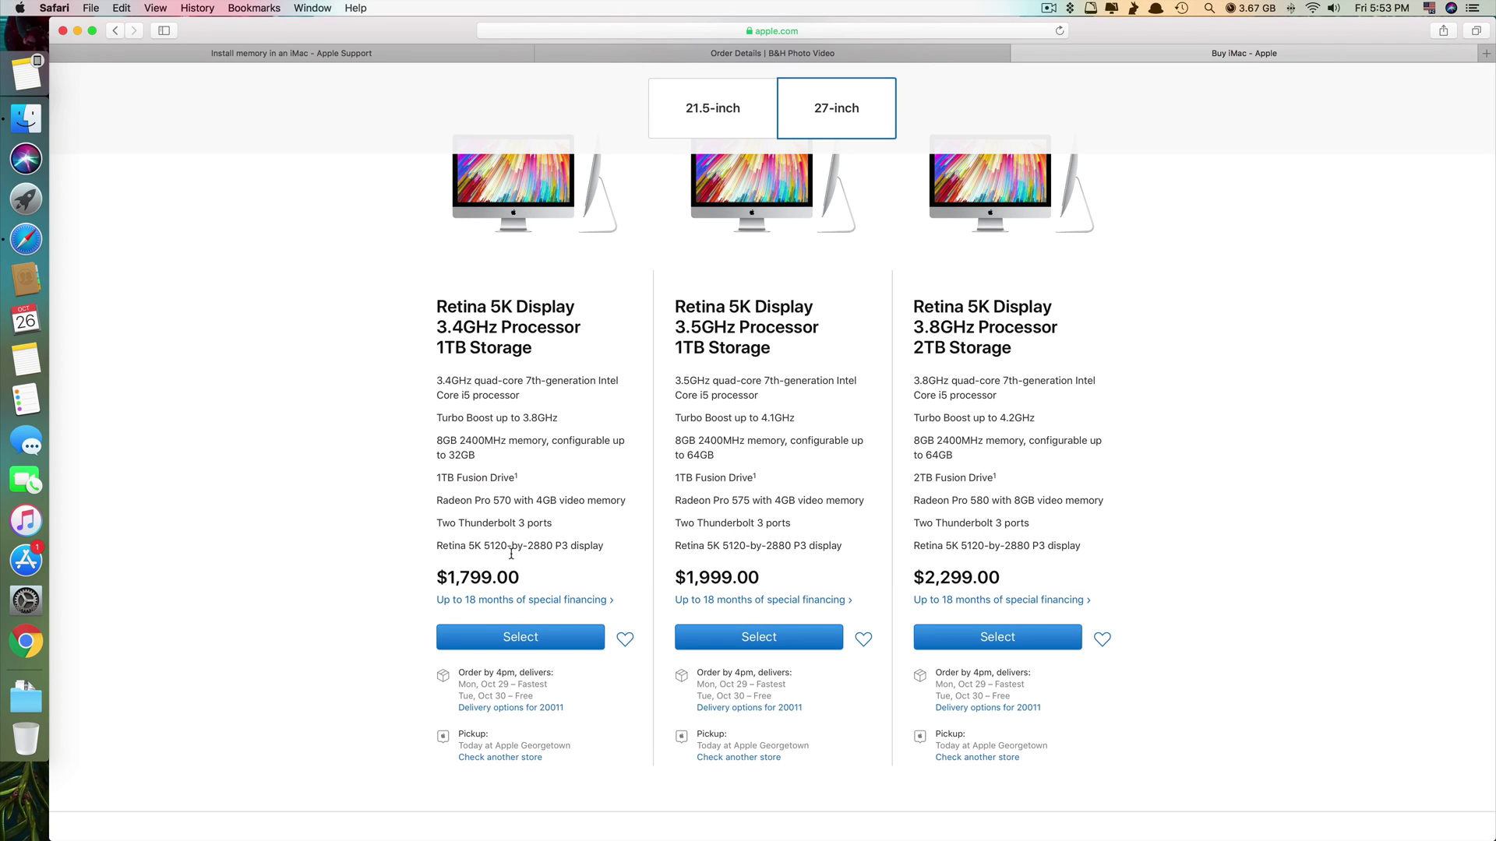
{"action": "scroll", "coordinate": [511, 553], "scroll_direction": "up", "scroll_amount": 1}
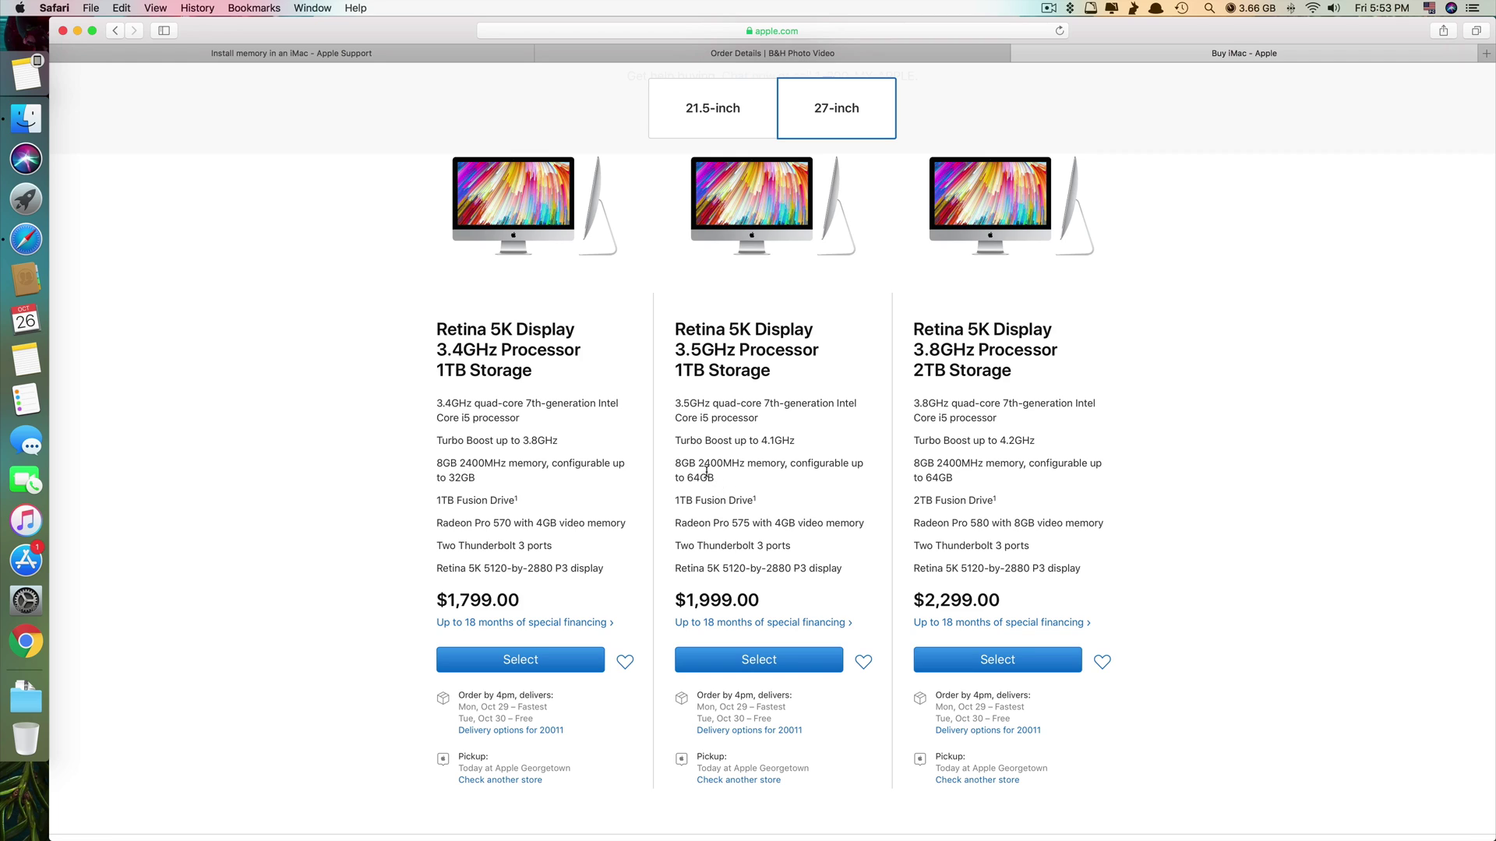
{"action": "left_click_drag", "start_coordinate": [674, 464], "coordinate": [741, 465]}
{"action": "left_click", "coordinate": [21, 7]}
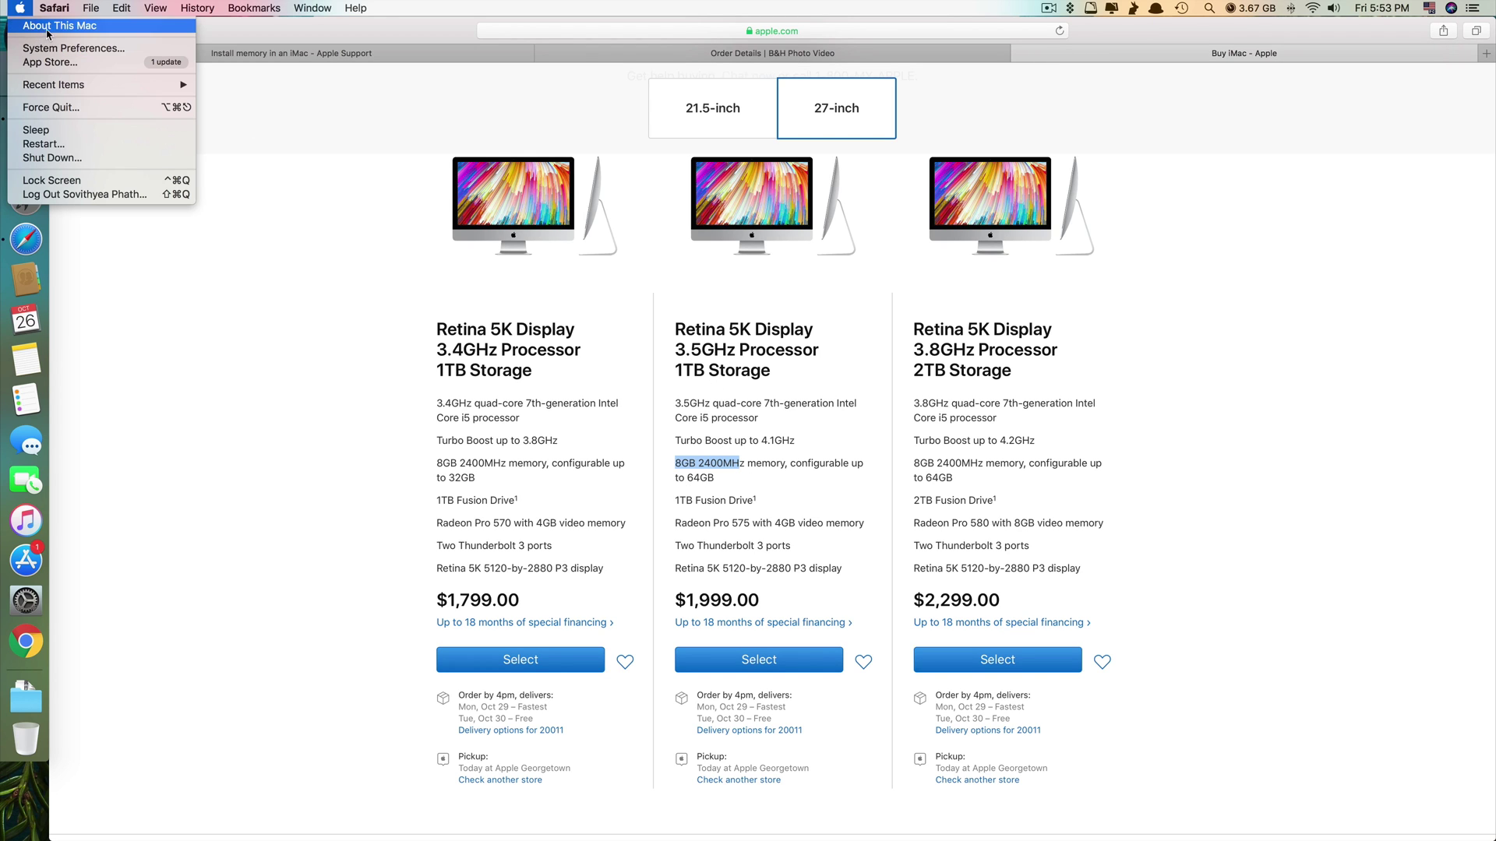
{"action": "left_click", "coordinate": [65, 26]}
{"action": "left_click_drag", "start_coordinate": [789, 295], "coordinate": [809, 297]}
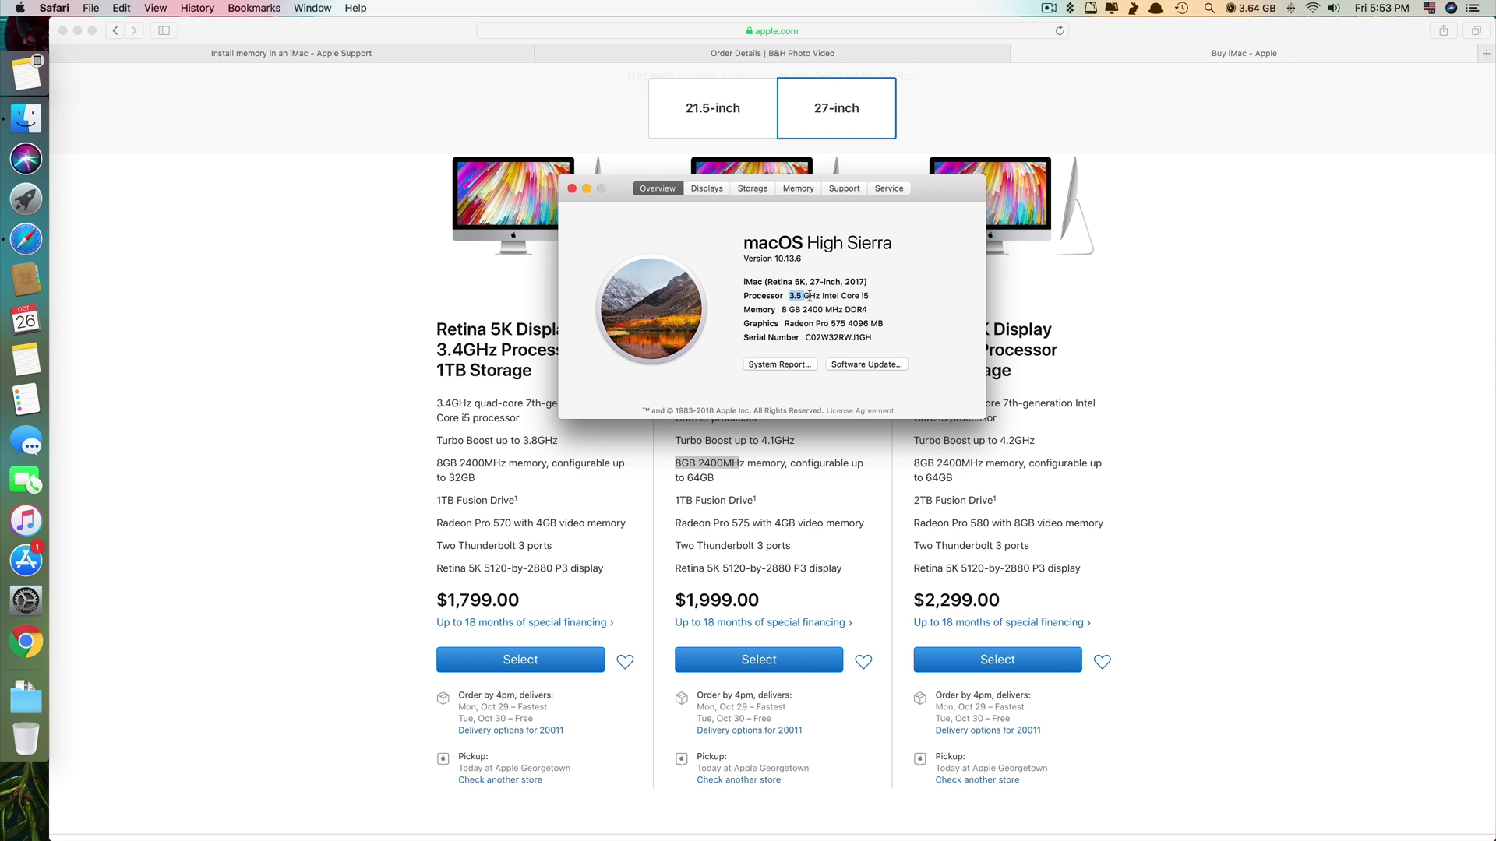
{"action": "left_click", "coordinate": [751, 188]}
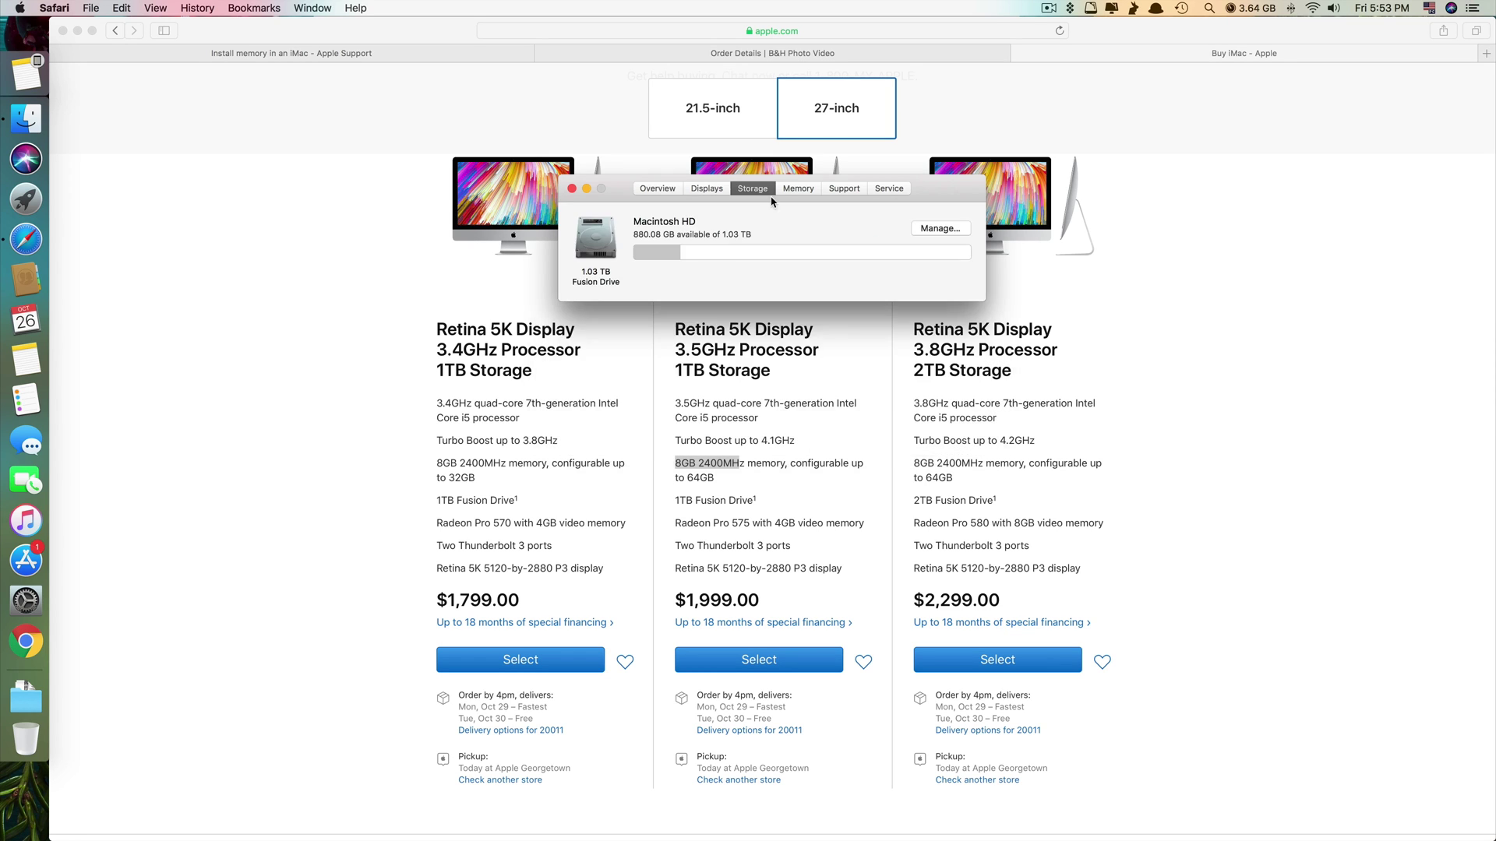
{"action": "left_click", "coordinate": [798, 189]}
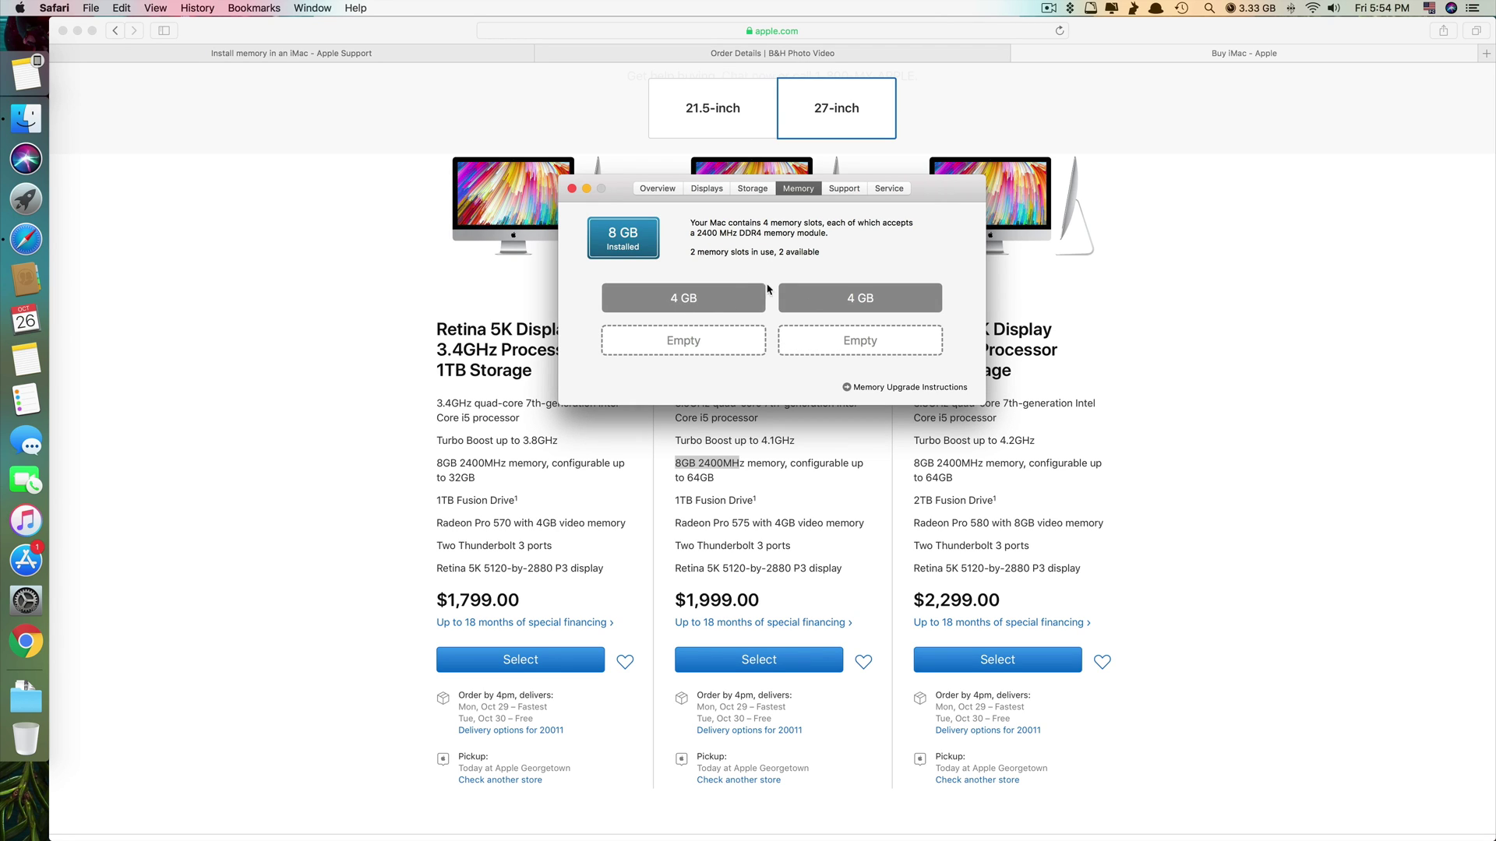
Select the 3.5GHz iMac and choose 64GB 2400MHz DDR4 memory, totalling $3,399.00.
{"action": "left_click", "coordinate": [571, 190]}
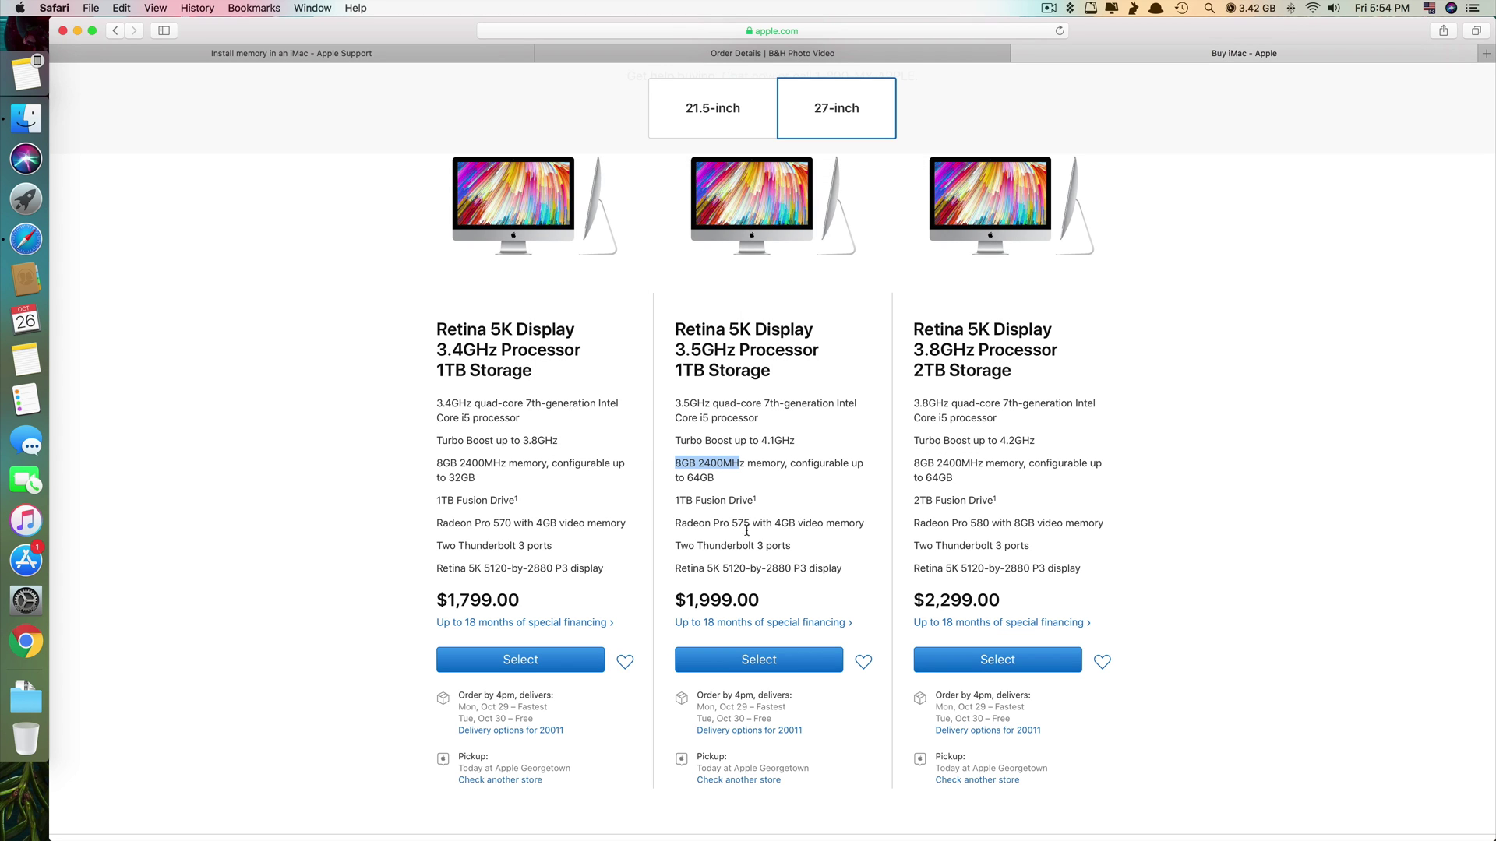
{"action": "left_click", "coordinate": [754, 661]}
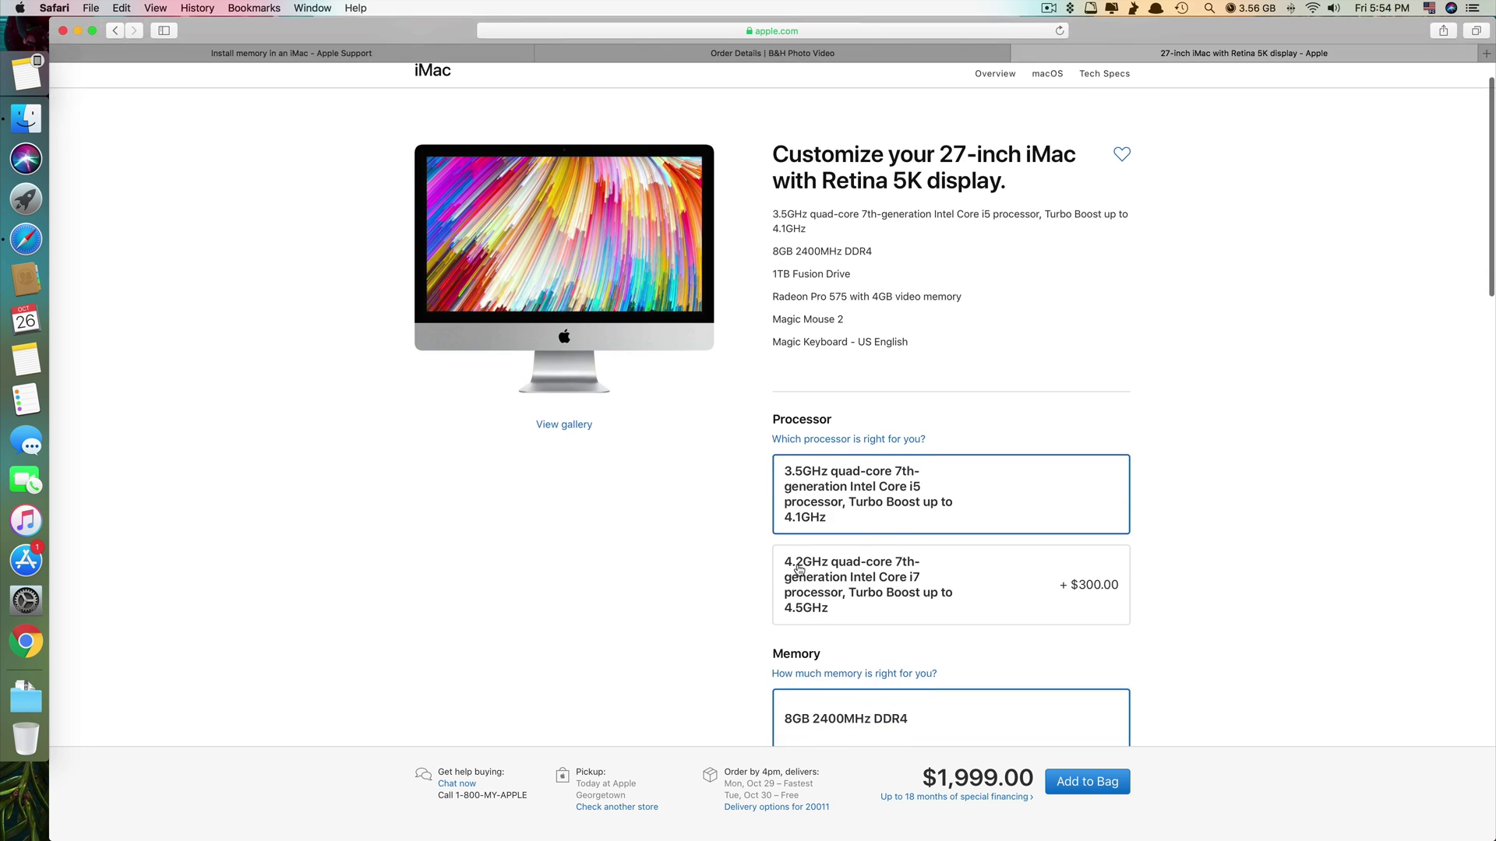
{"action": "scroll", "coordinate": [835, 550], "scroll_direction": "down", "scroll_amount": 5}
{"action": "scroll", "coordinate": [874, 537], "scroll_direction": "down", "scroll_amount": 2}
{"action": "scroll", "coordinate": [874, 537], "scroll_direction": "down", "scroll_amount": 2}
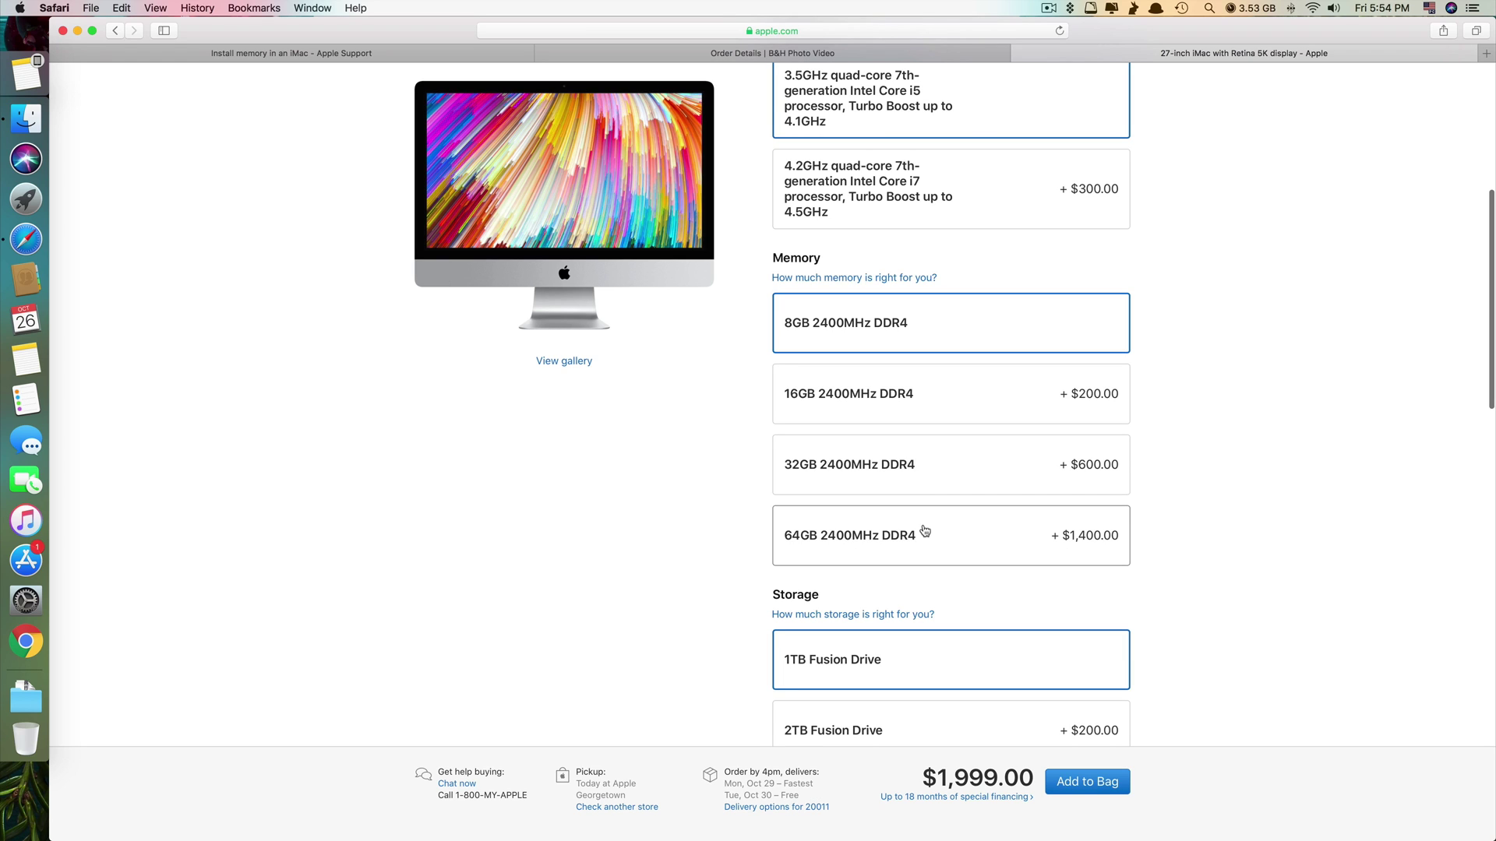
{"action": "left_click", "coordinate": [1007, 542]}
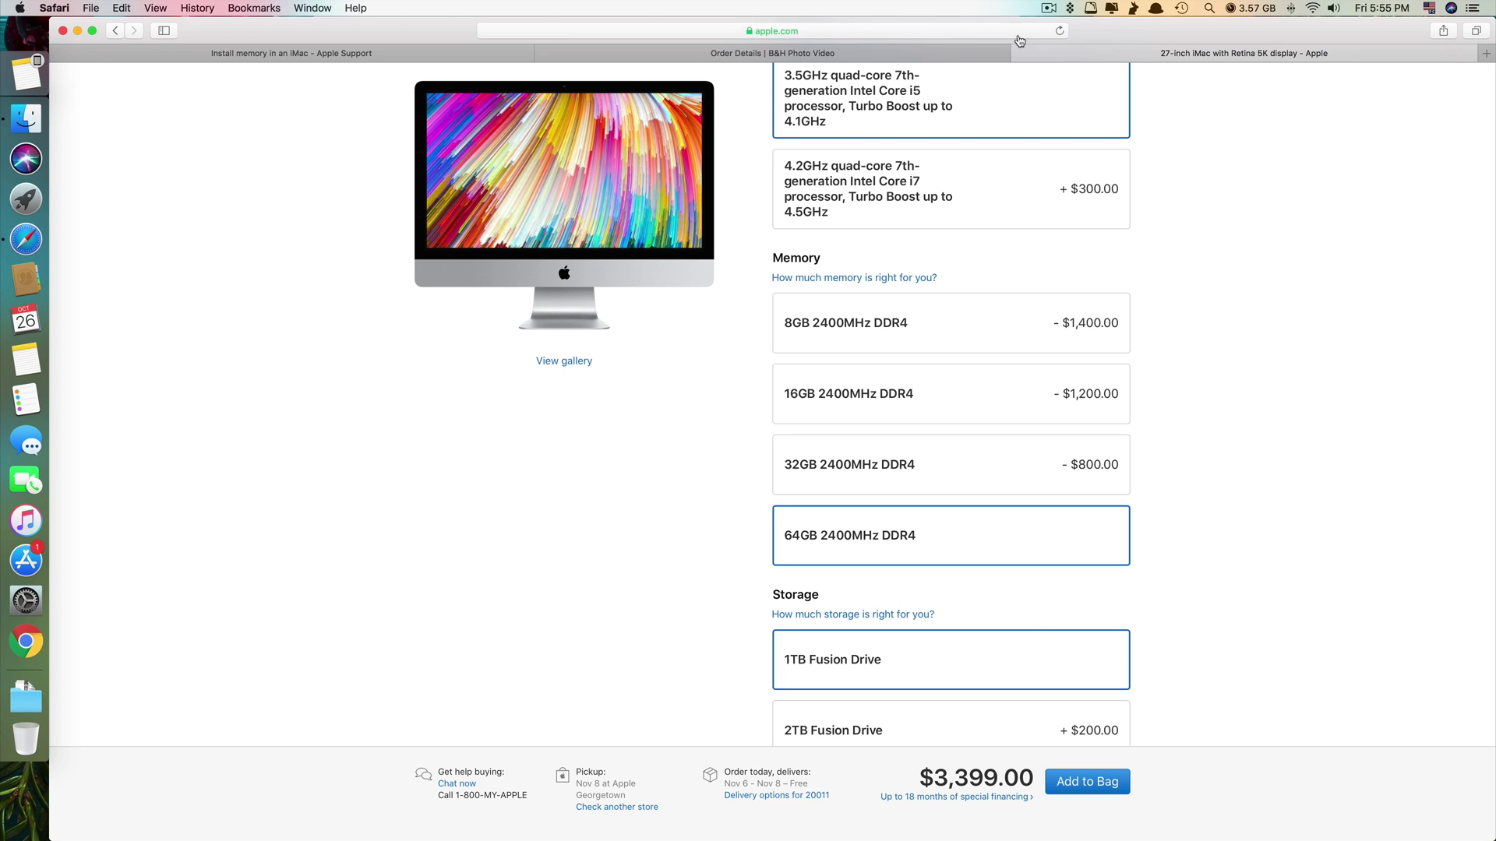
{"action": "left_click", "coordinate": [284, 52]}
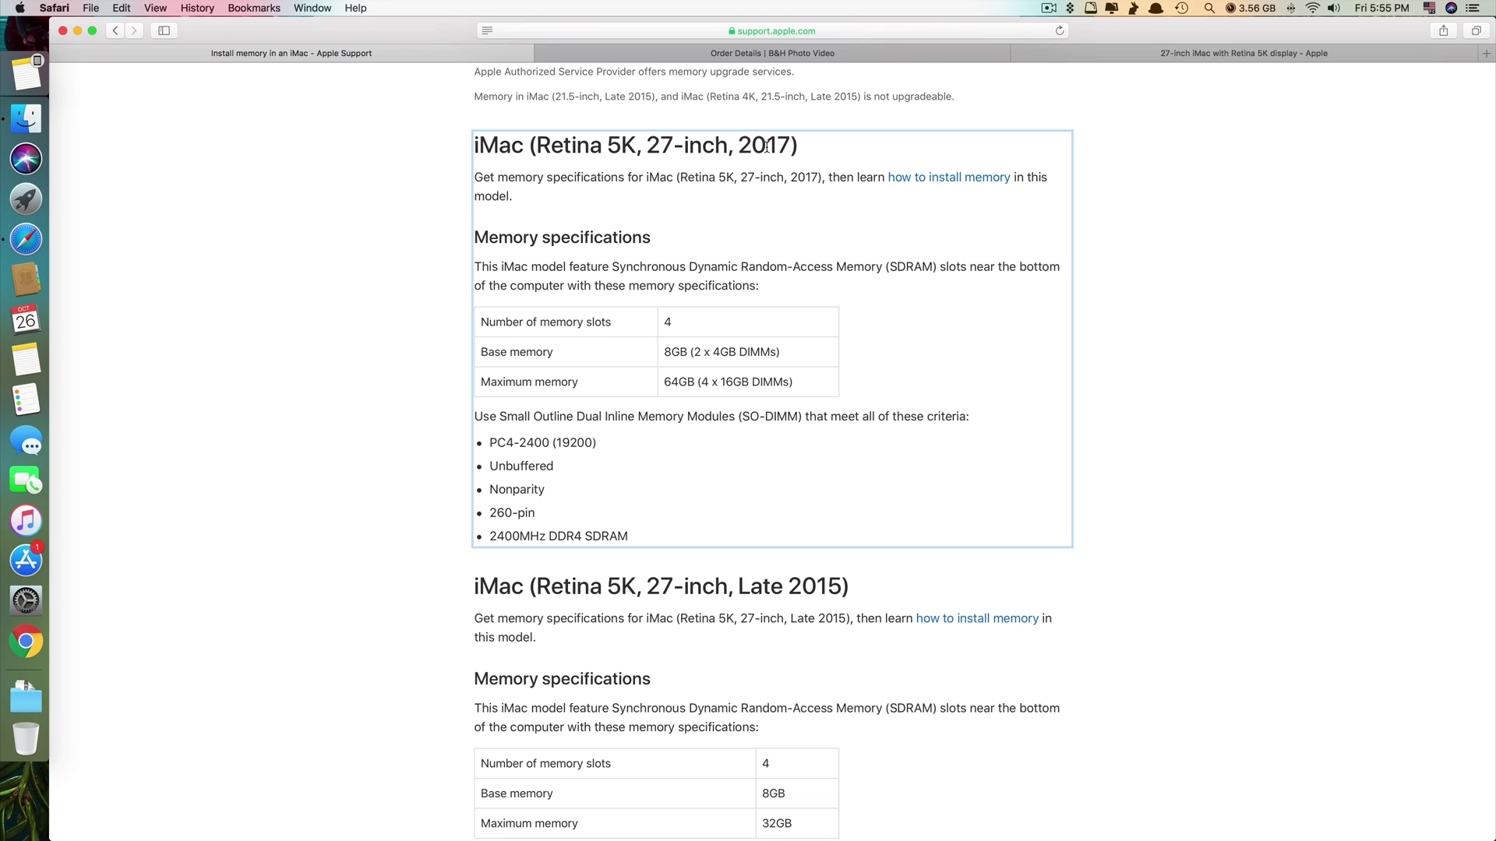
{"action": "left_click_drag", "start_coordinate": [662, 383], "coordinate": [698, 382]}
{"action": "left_click_drag", "start_coordinate": [488, 443], "coordinate": [586, 443]}
{"action": "mouse_move", "coordinate": [497, 466]}
{"action": "left_mouse_down"}
{"action": "mouse_move", "coordinate": [554, 467]}
{"action": "mouse_move", "coordinate": [520, 513]}
{"action": "mouse_move", "coordinate": [539, 513]}
{"action": "mouse_move", "coordinate": [538, 537]}
{"action": "mouse_move", "coordinate": [581, 537]}
{"action": "mouse_move", "coordinate": [489, 445]}
{"action": "left_mouse_up"}
{"action": "left_click", "coordinate": [534, 510]}
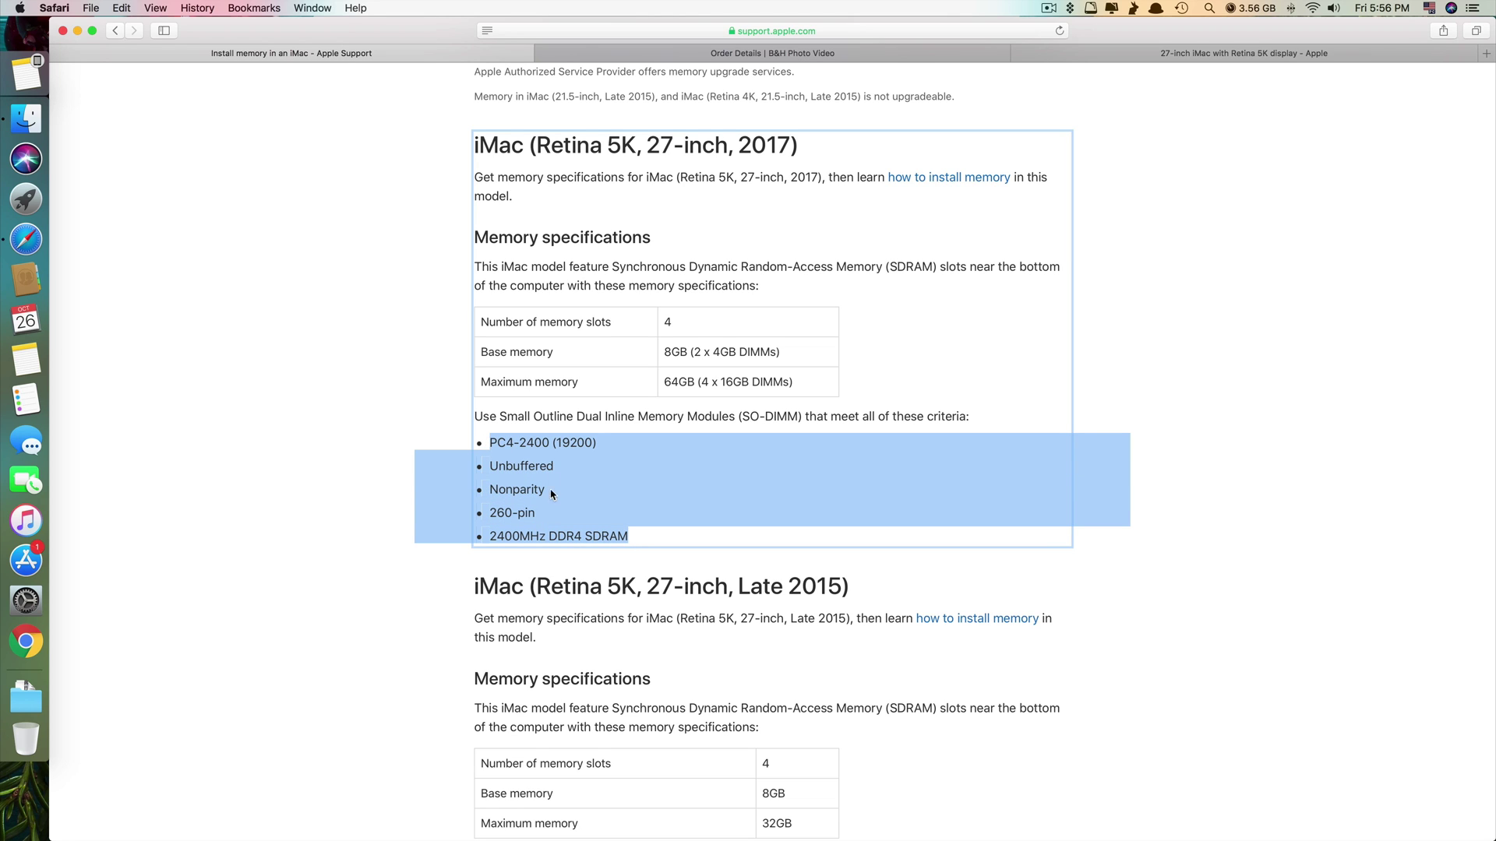
{"action": "left_click", "coordinate": [684, 517]}
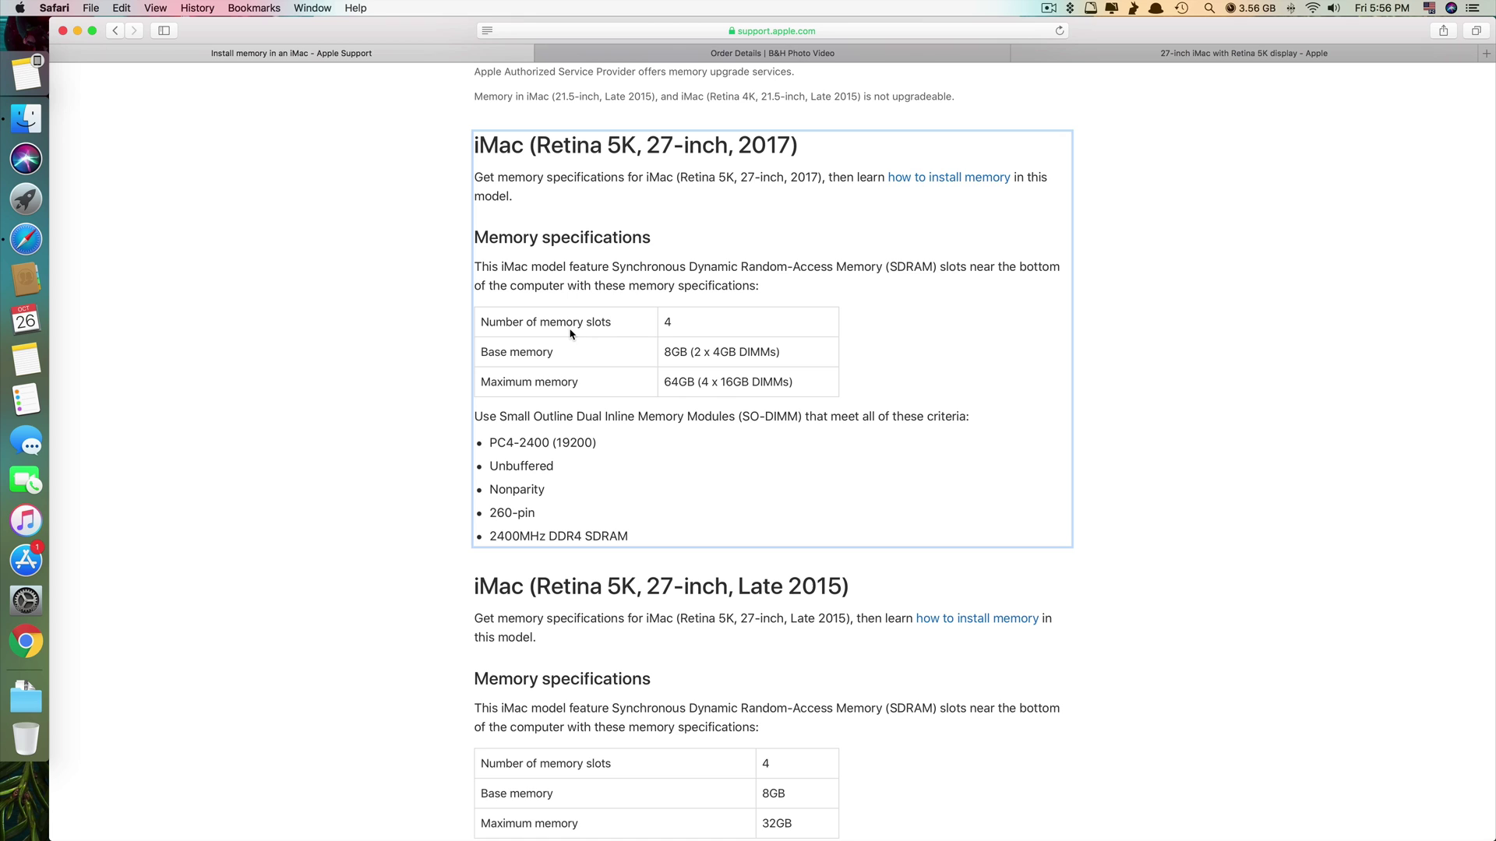
Switch to the 'Order Details | B&H Photo Video' tab with the Crucial 32GB kit.
{"action": "left_click", "coordinate": [776, 52]}
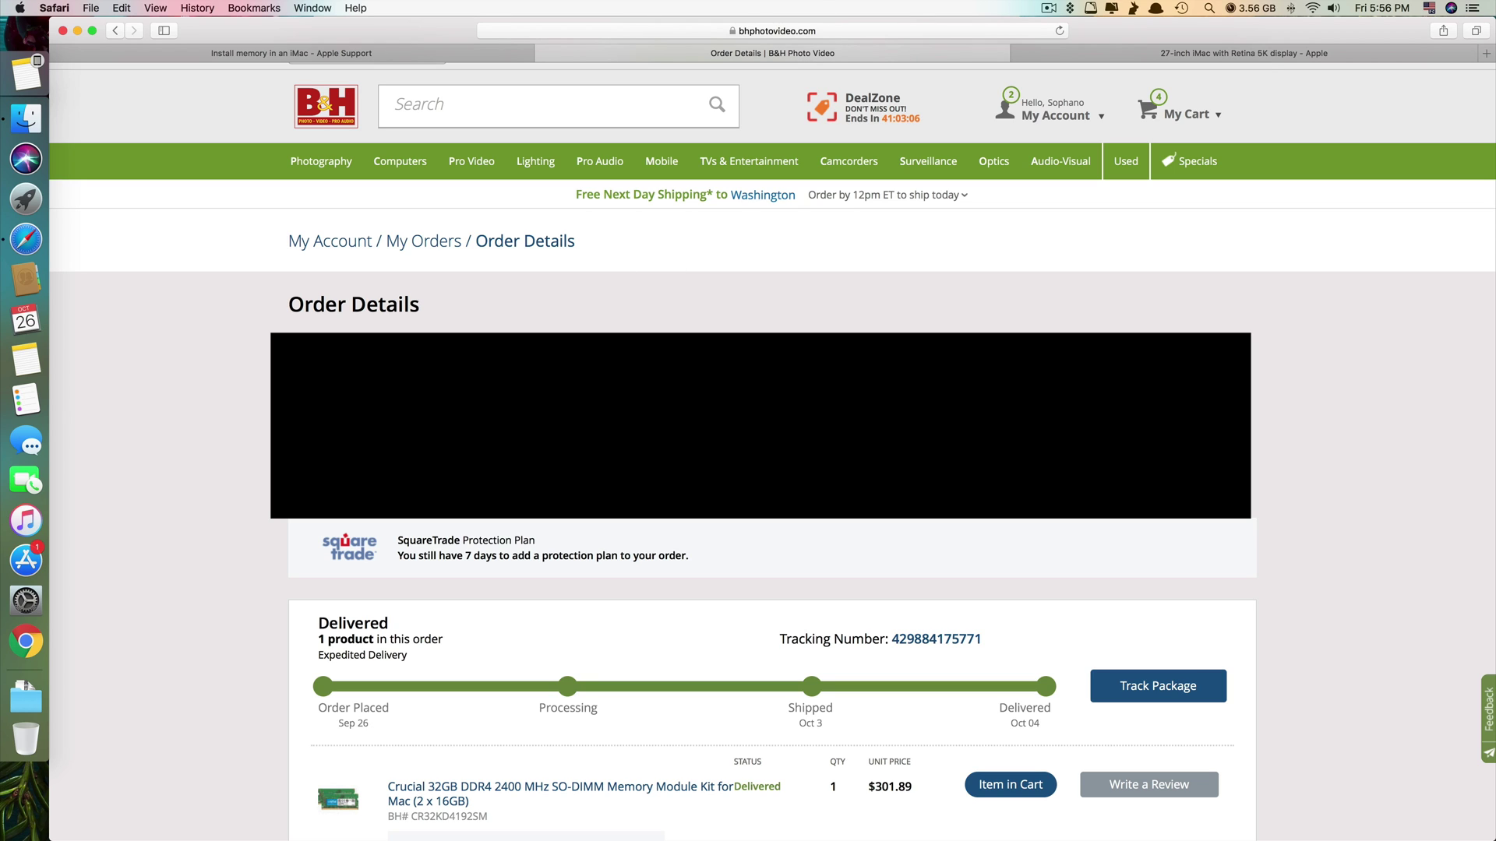
{"action": "scroll", "coordinate": [530, 710], "scroll_direction": "down", "scroll_amount": 2}
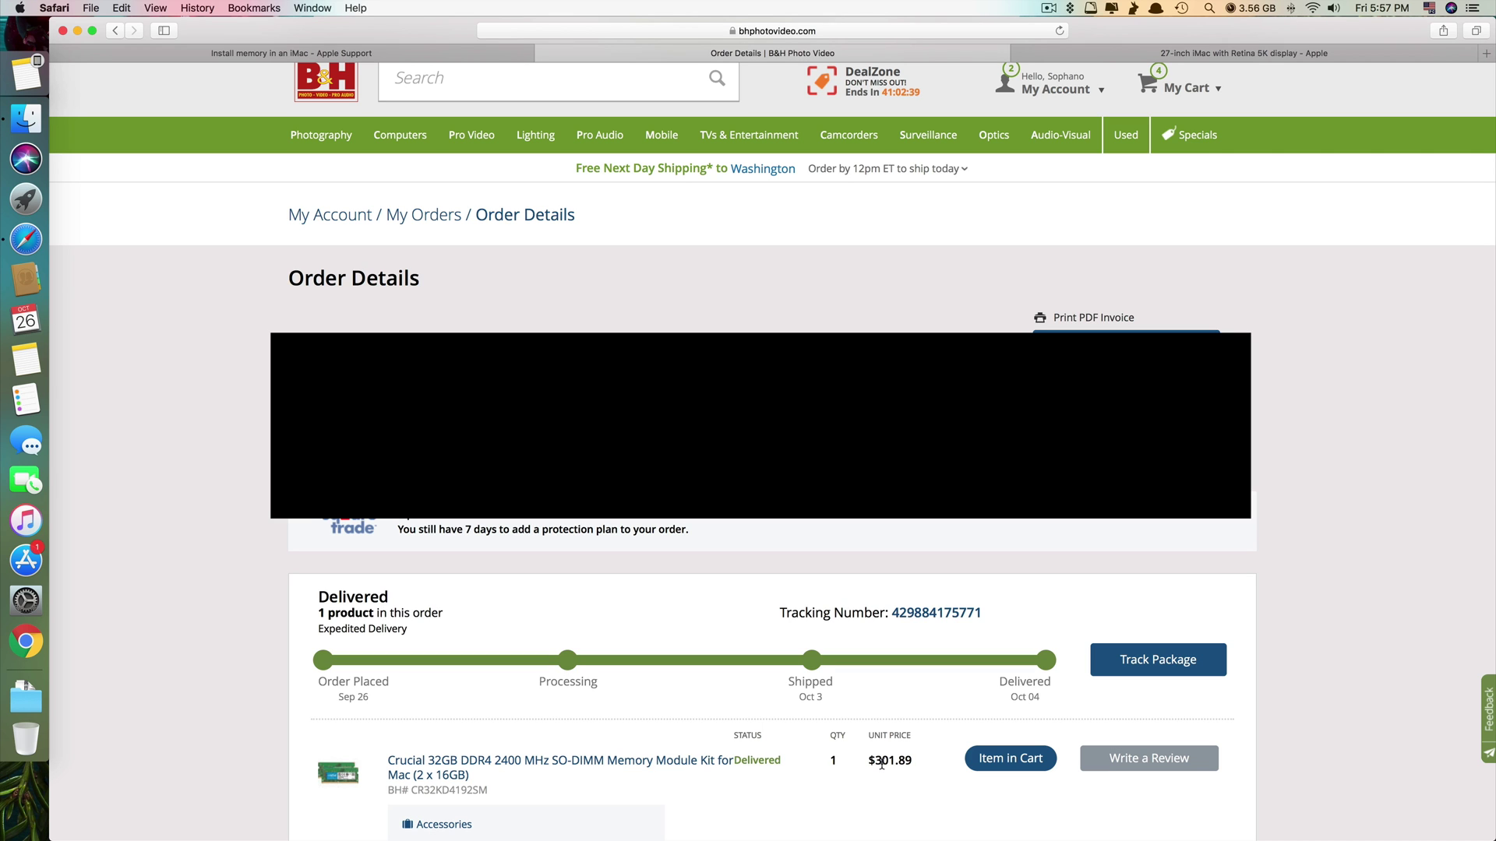
{"action": "scroll", "coordinate": [881, 764], "scroll_direction": "down", "scroll_amount": 2}
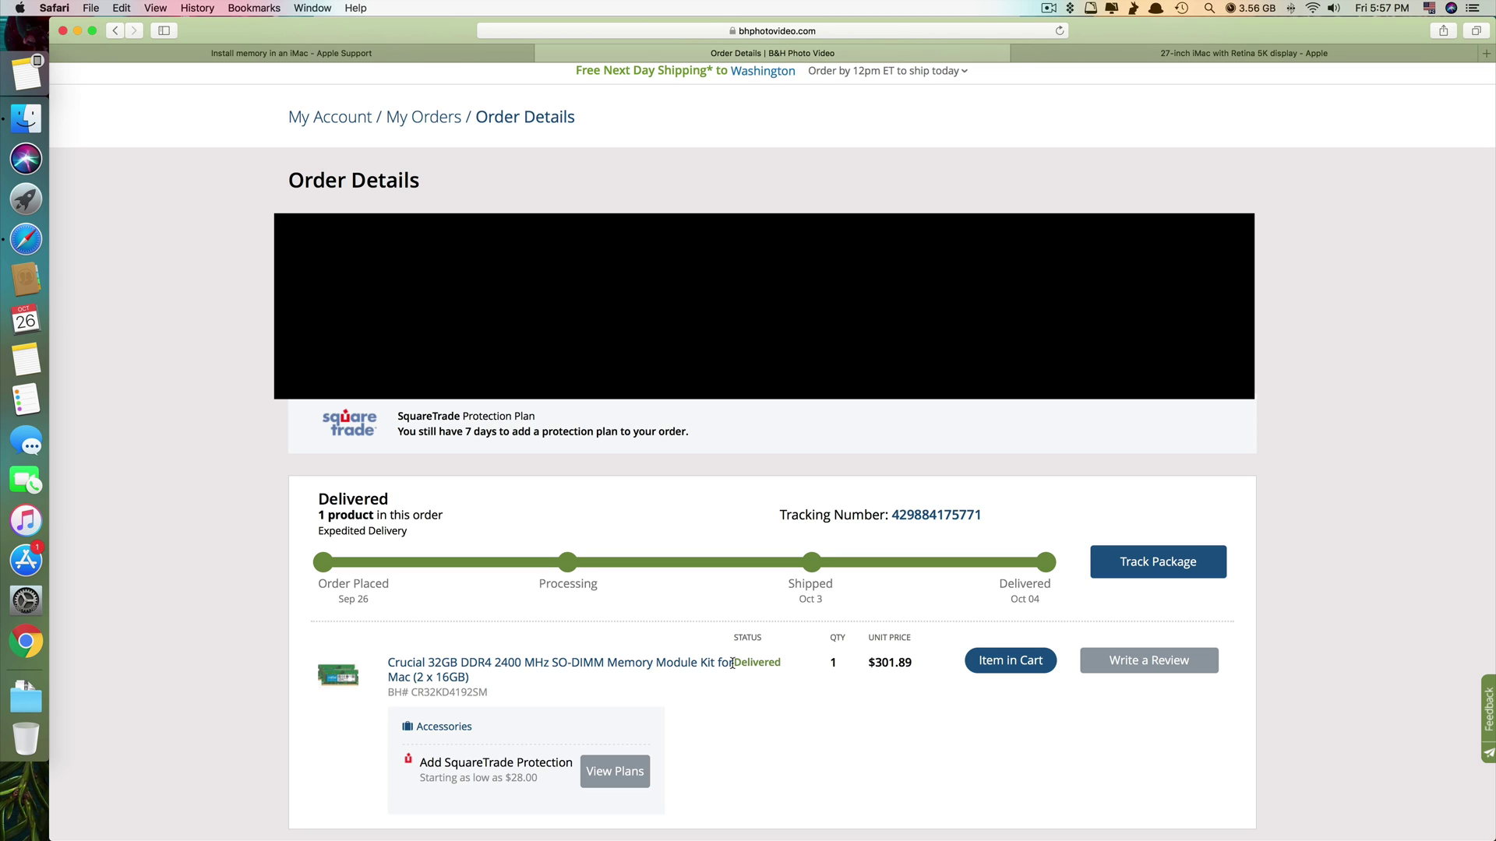
Open the Crucial 32GB kit's product page, noting its $280.05 price, and expand all highlights.
{"action": "left_click", "coordinate": [628, 664]}
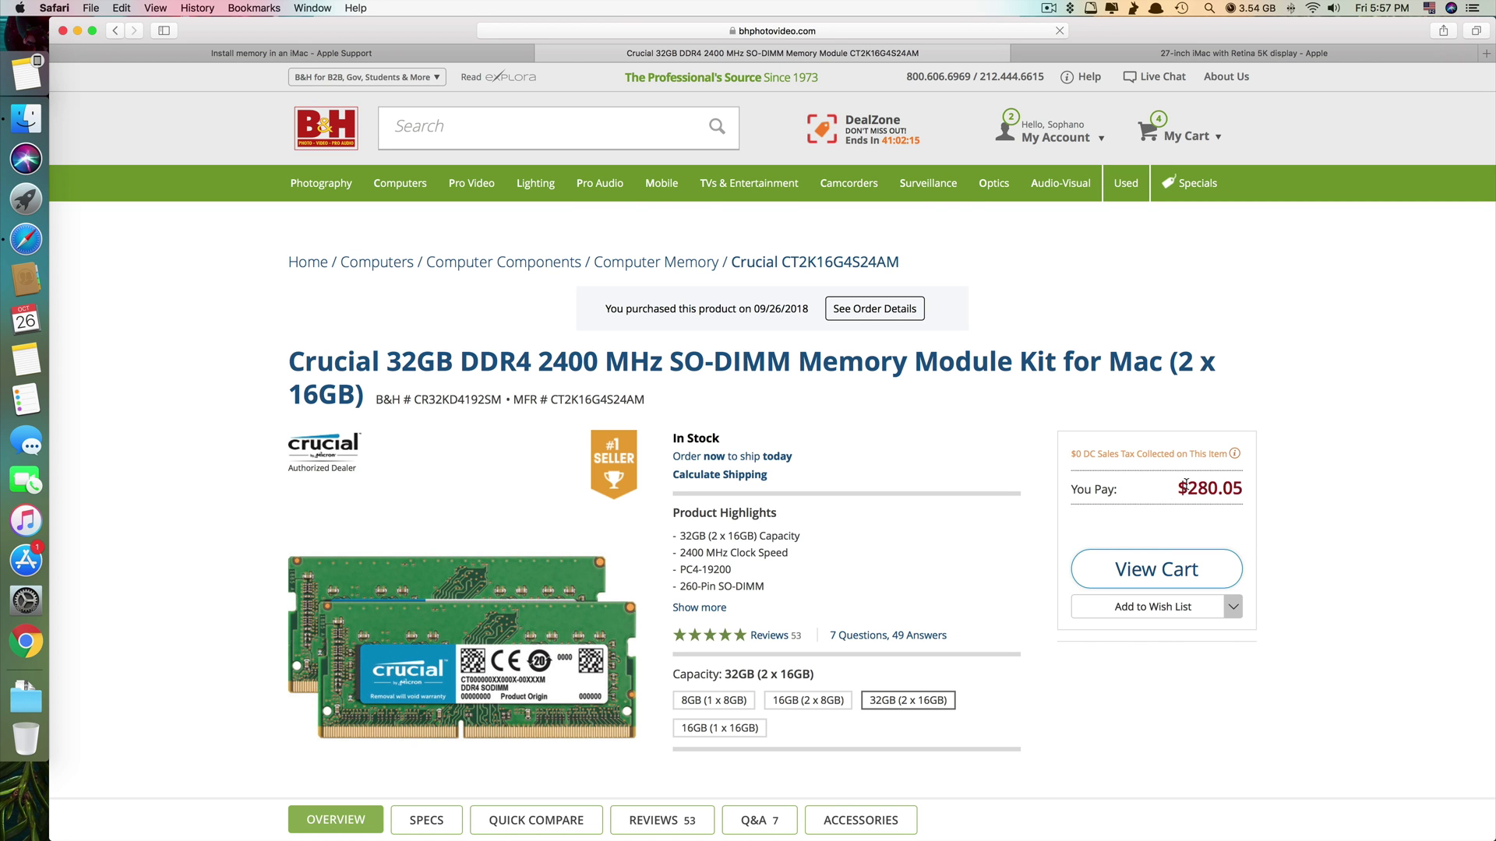
{"action": "left_click_drag", "start_coordinate": [1184, 486], "coordinate": [1217, 488]}
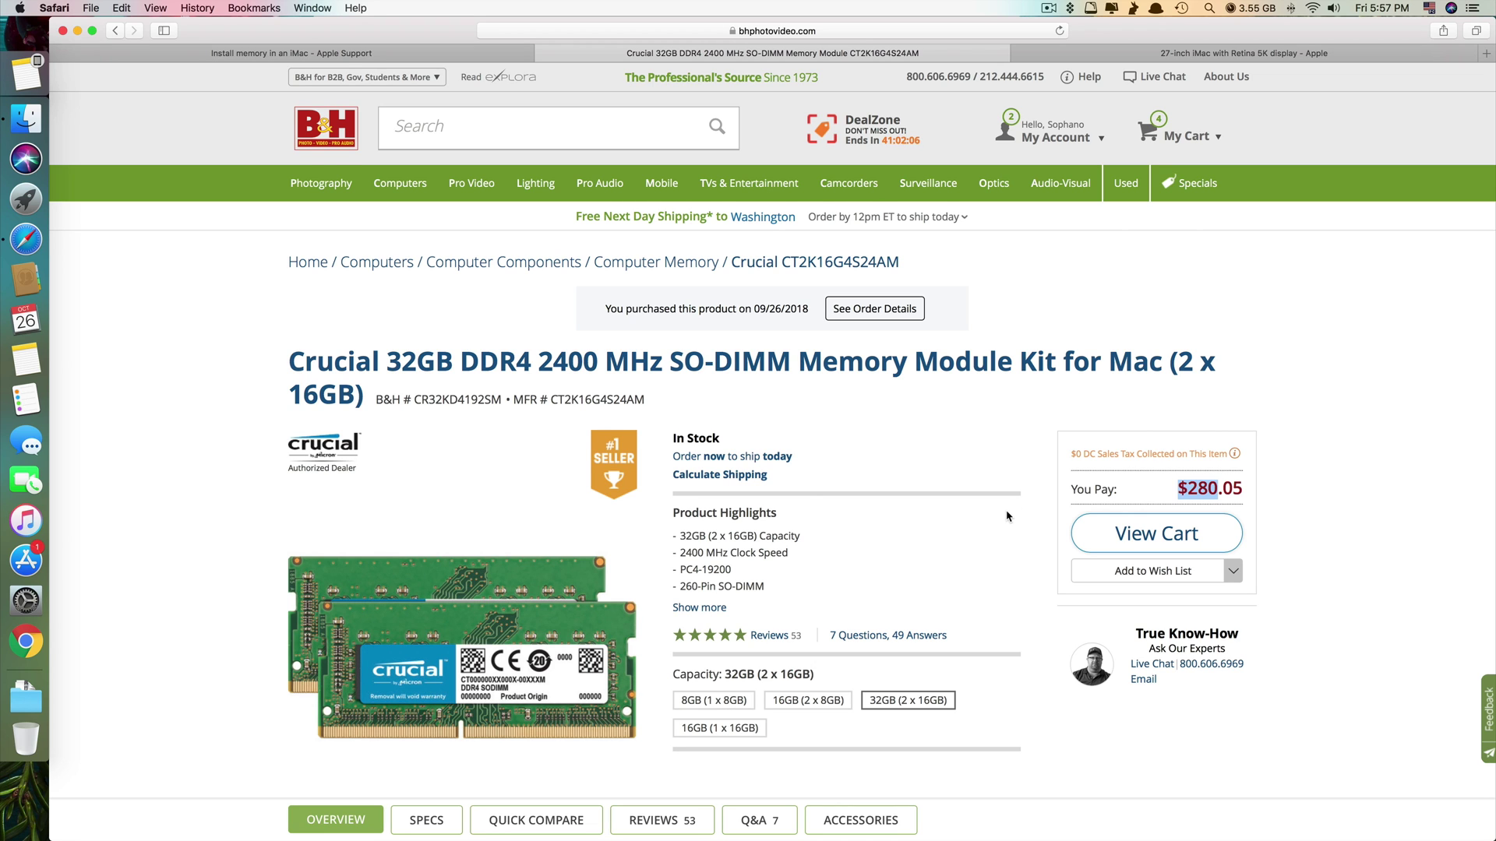
{"action": "scroll", "coordinate": [1007, 516], "scroll_direction": "down", "scroll_amount": 4}
{"action": "left_click", "coordinate": [700, 386]}
{"action": "left_click_drag", "start_coordinate": [681, 330], "coordinate": [794, 332]}
{"action": "left_click", "coordinate": [724, 341]}
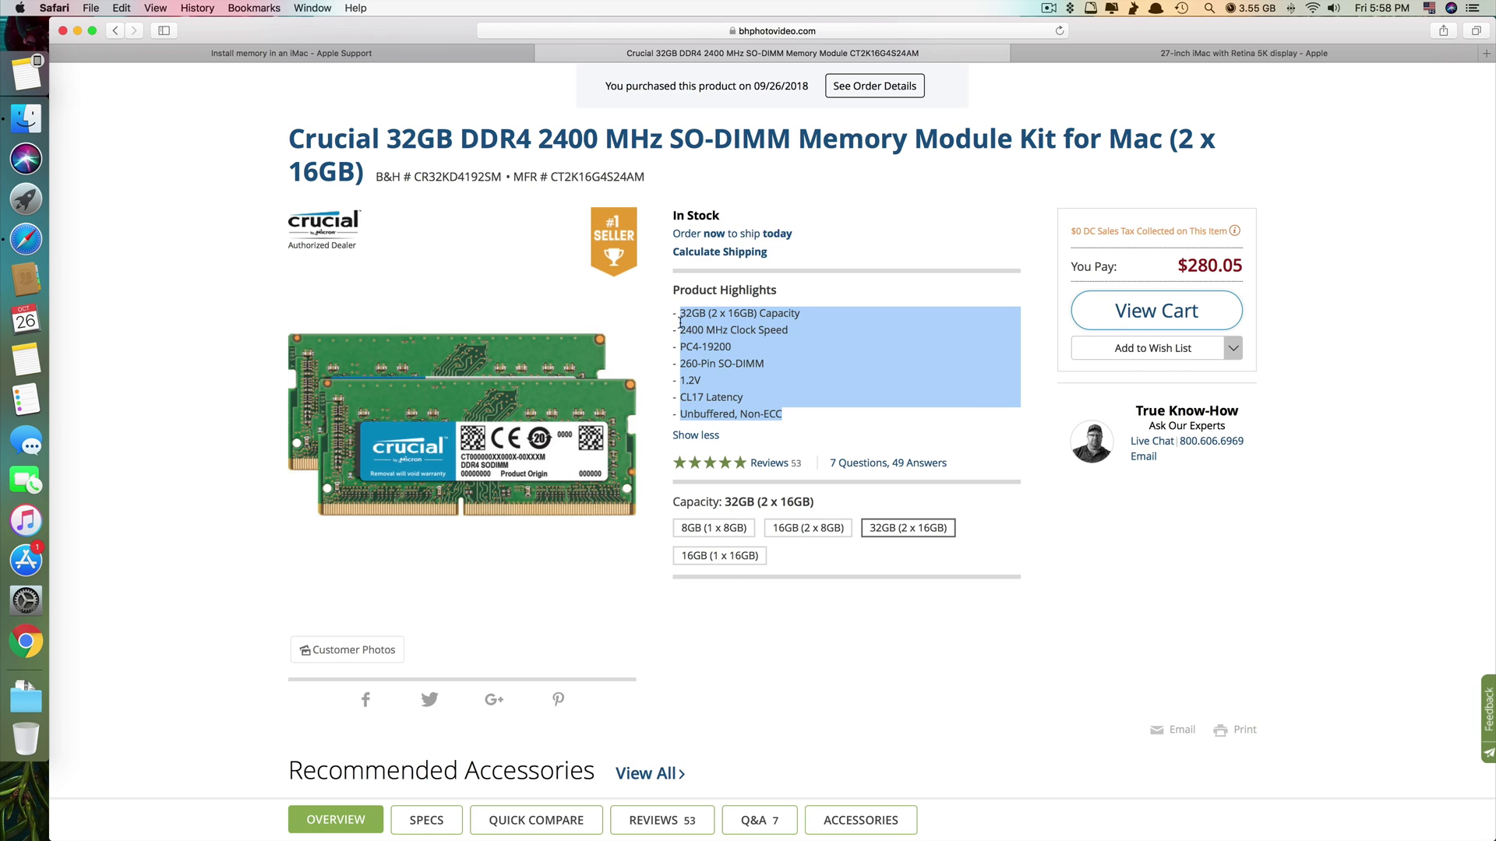
{"action": "left_click", "coordinate": [1011, 449]}
{"action": "scroll", "coordinate": [1011, 449], "scroll_direction": "up", "scroll_amount": 1}
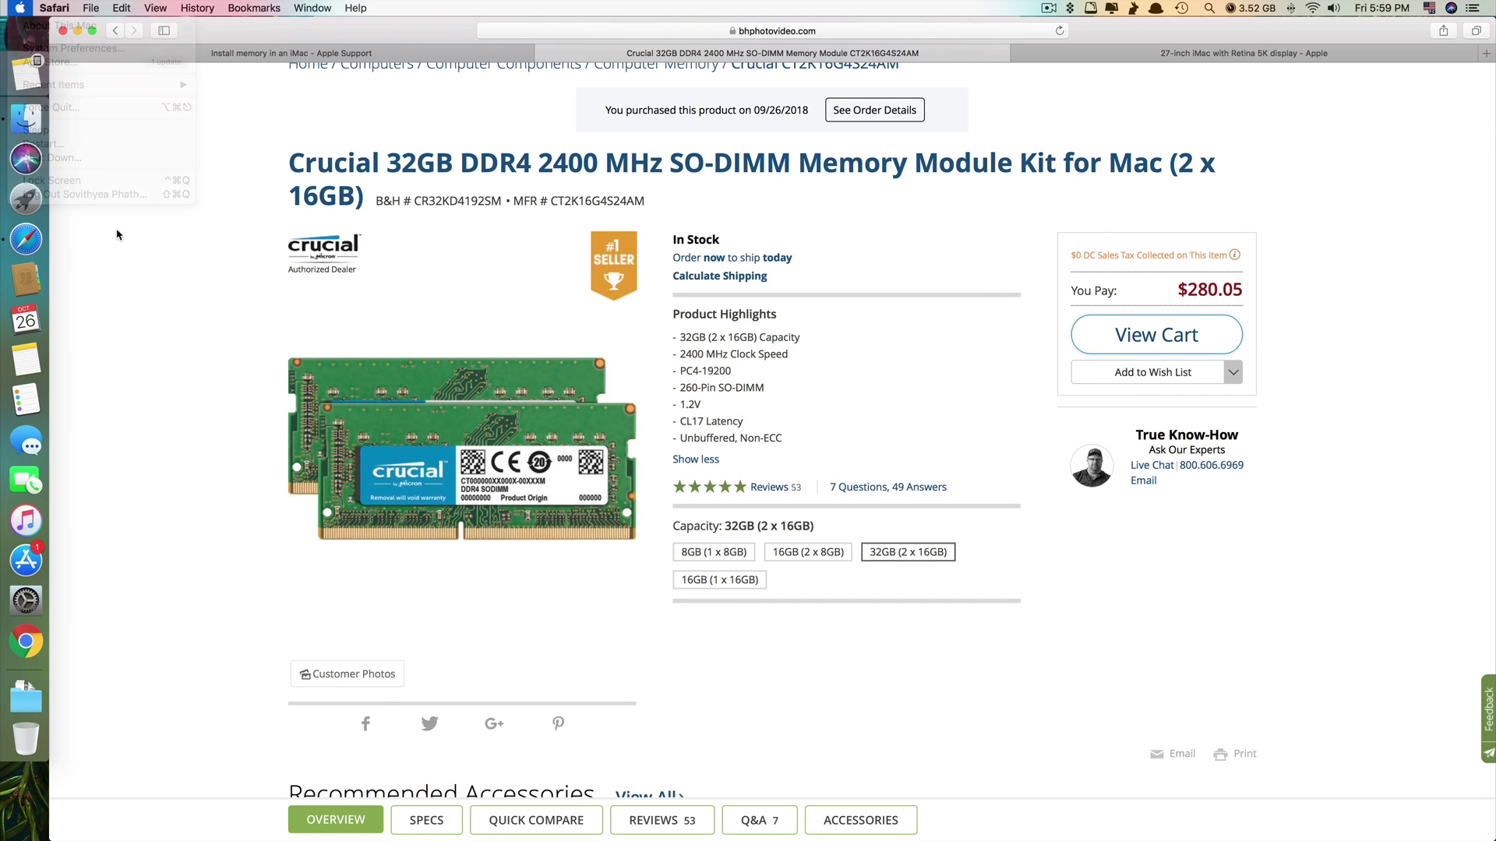
Show About This Mac's Memory tab: 8 GB in two 4 GB modules, two slots empty.
{"action": "left_click", "coordinate": [14, 7]}
{"action": "left_click", "coordinate": [58, 27]}
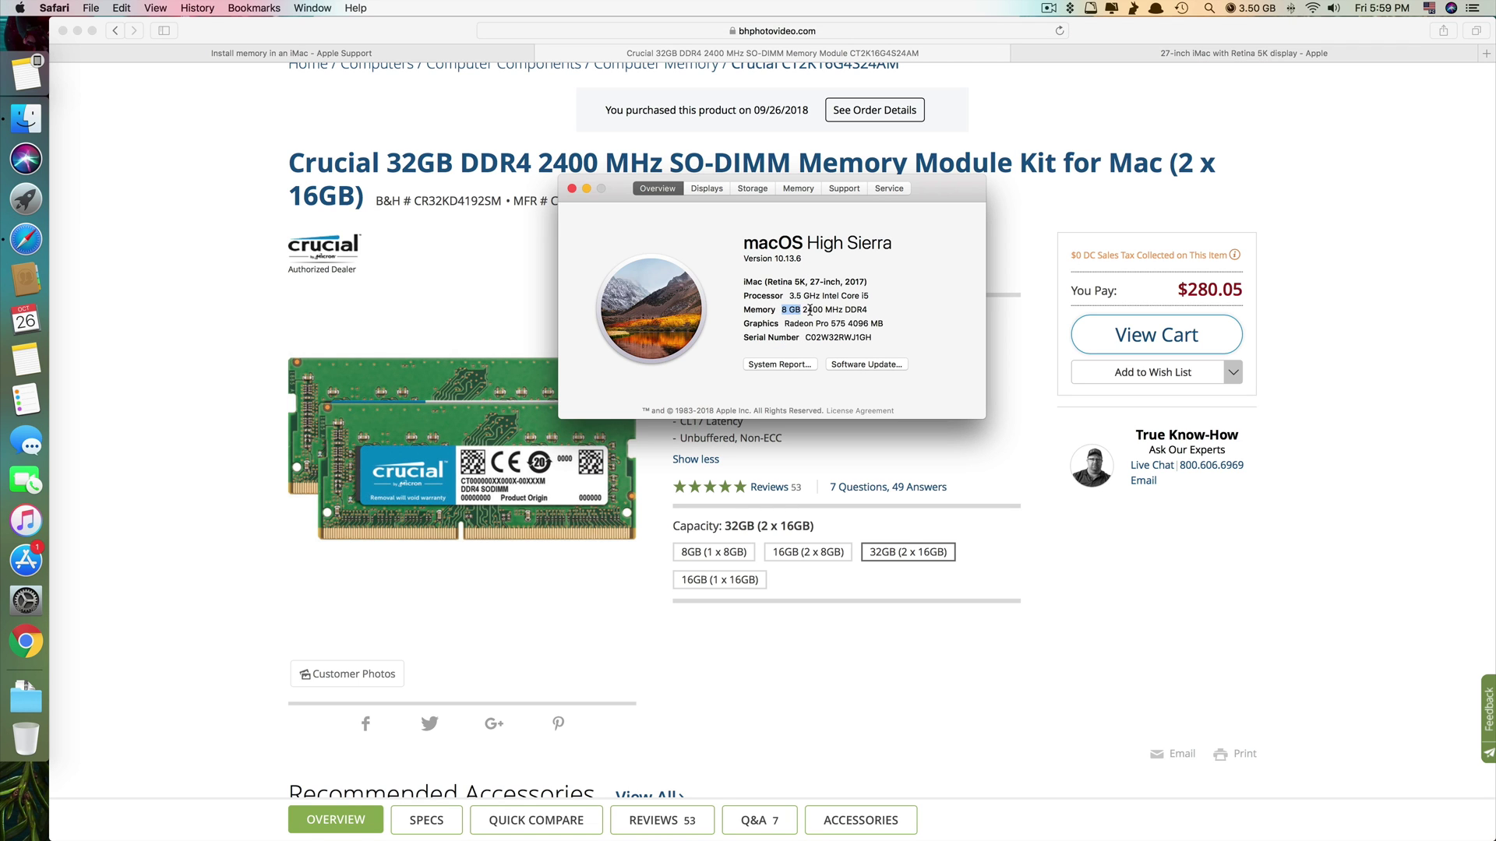
{"action": "left_click", "coordinate": [798, 189]}
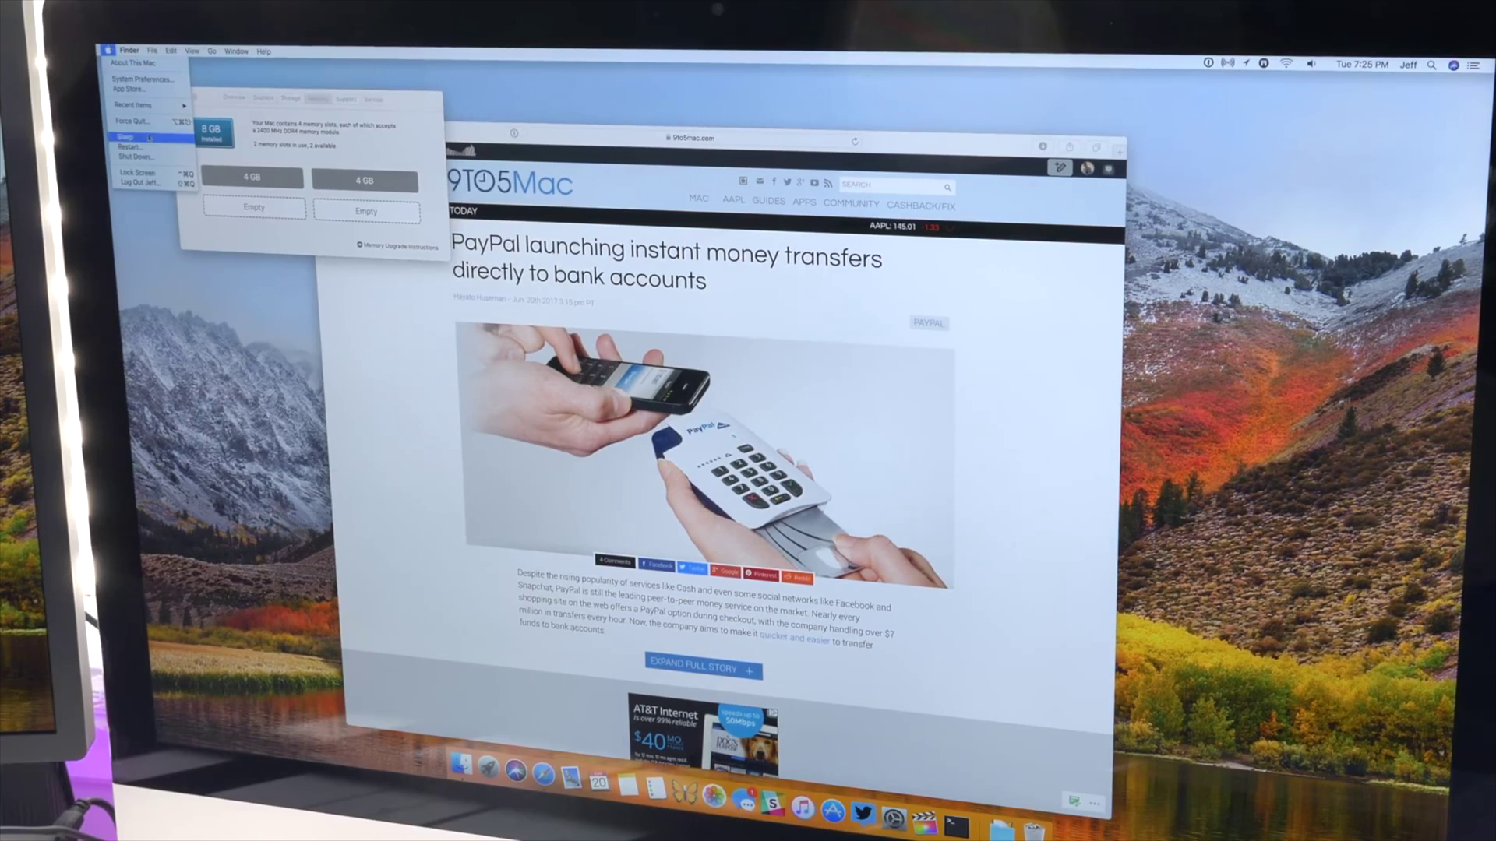
Choose Shut Down from the Apple menu to bring up the shutdown confirmation.
{"action": "left_click", "coordinate": [152, 157]}
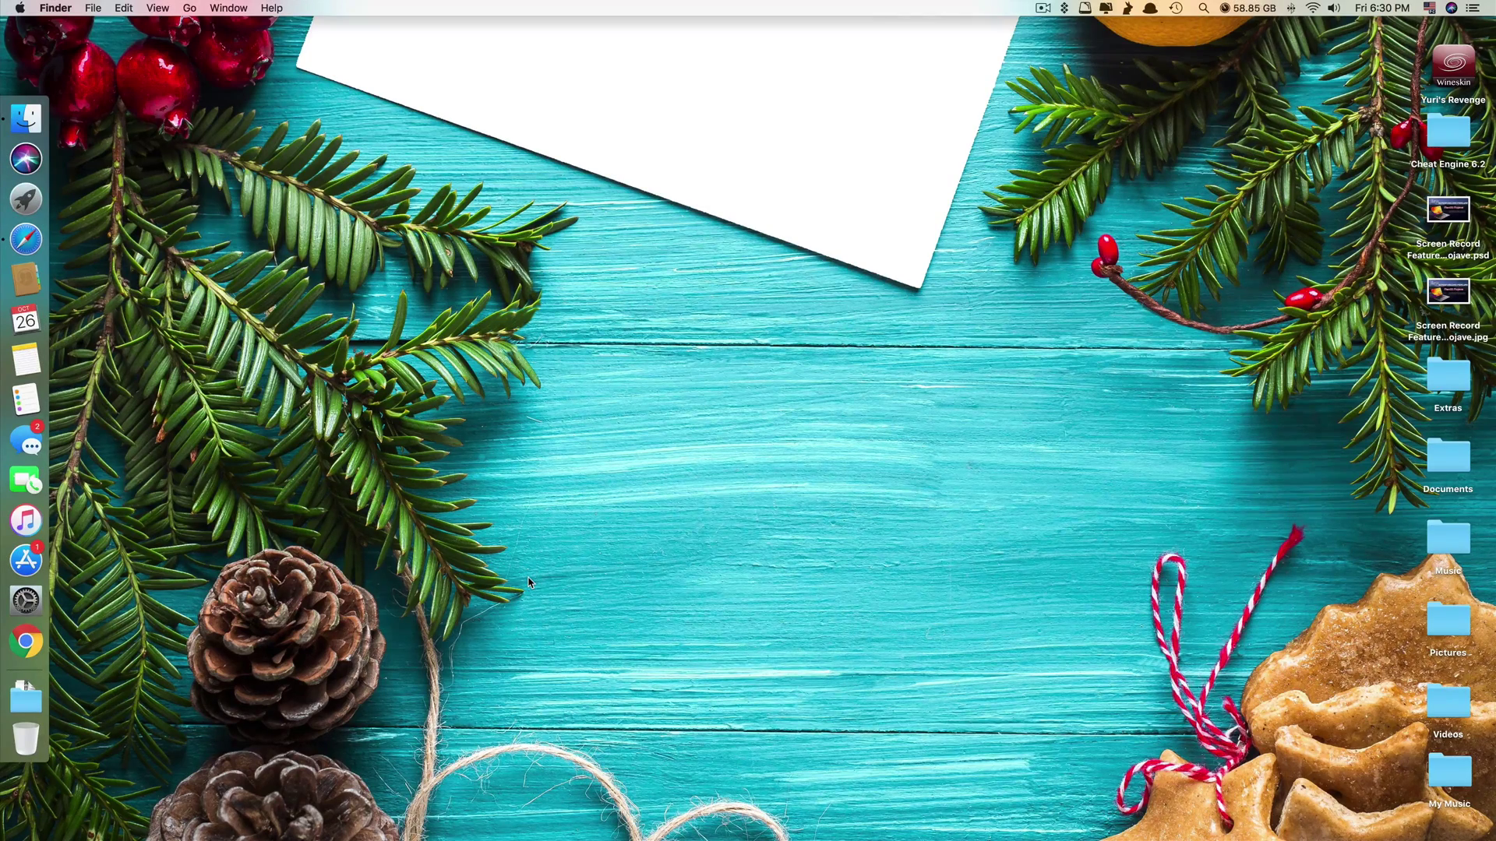
Open About This Mac, highlight the 64 GB figure, and view the four 16 GB slots.
{"action": "left_click", "coordinate": [19, 9]}
{"action": "left_click", "coordinate": [39, 26]}
{"action": "left_click_drag", "start_coordinate": [780, 309], "coordinate": [835, 308]}
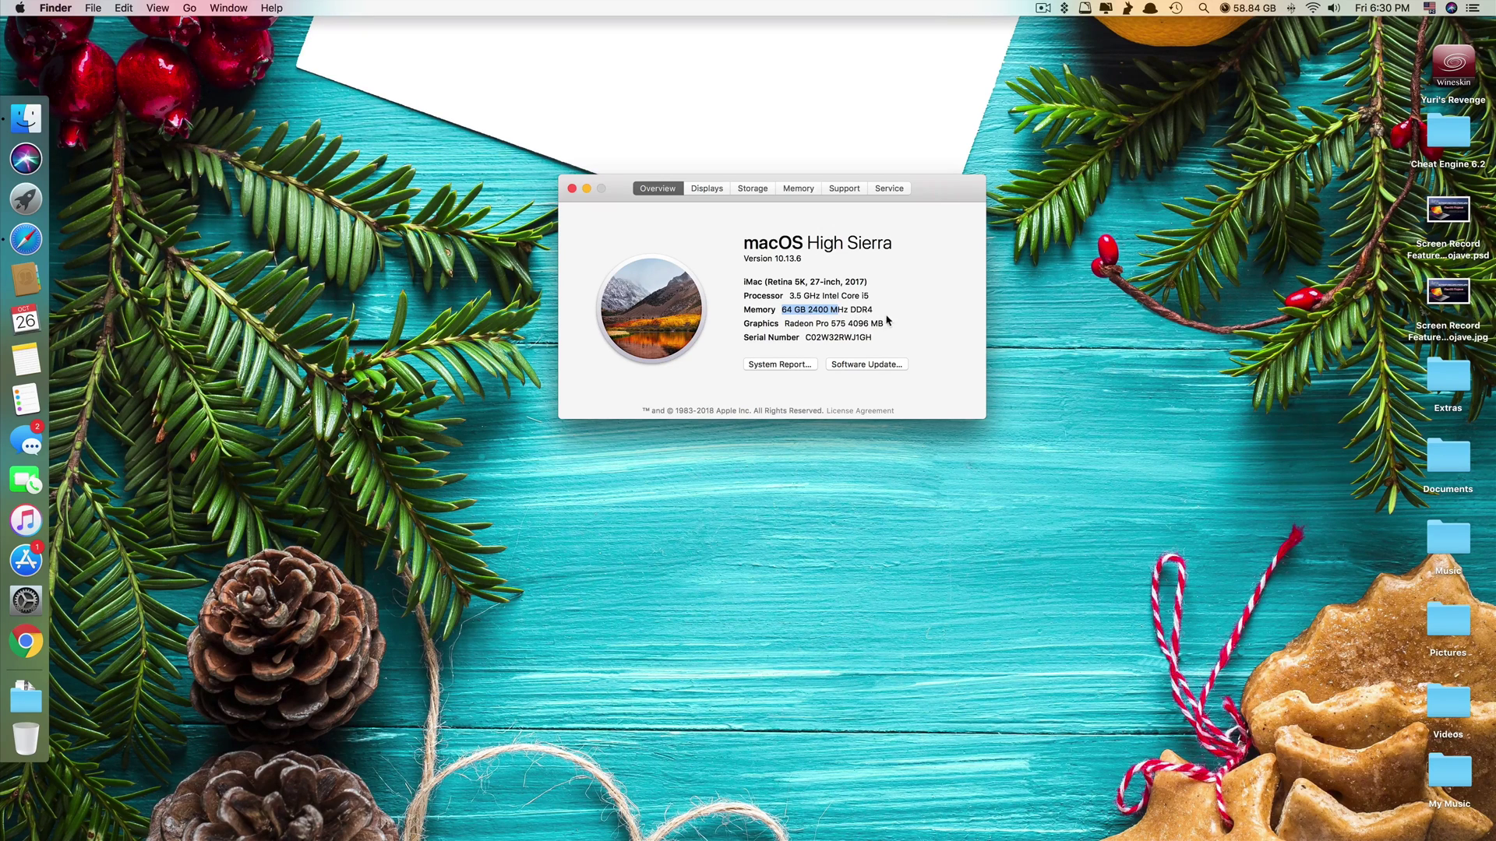
{"action": "left_click", "coordinate": [796, 193]}
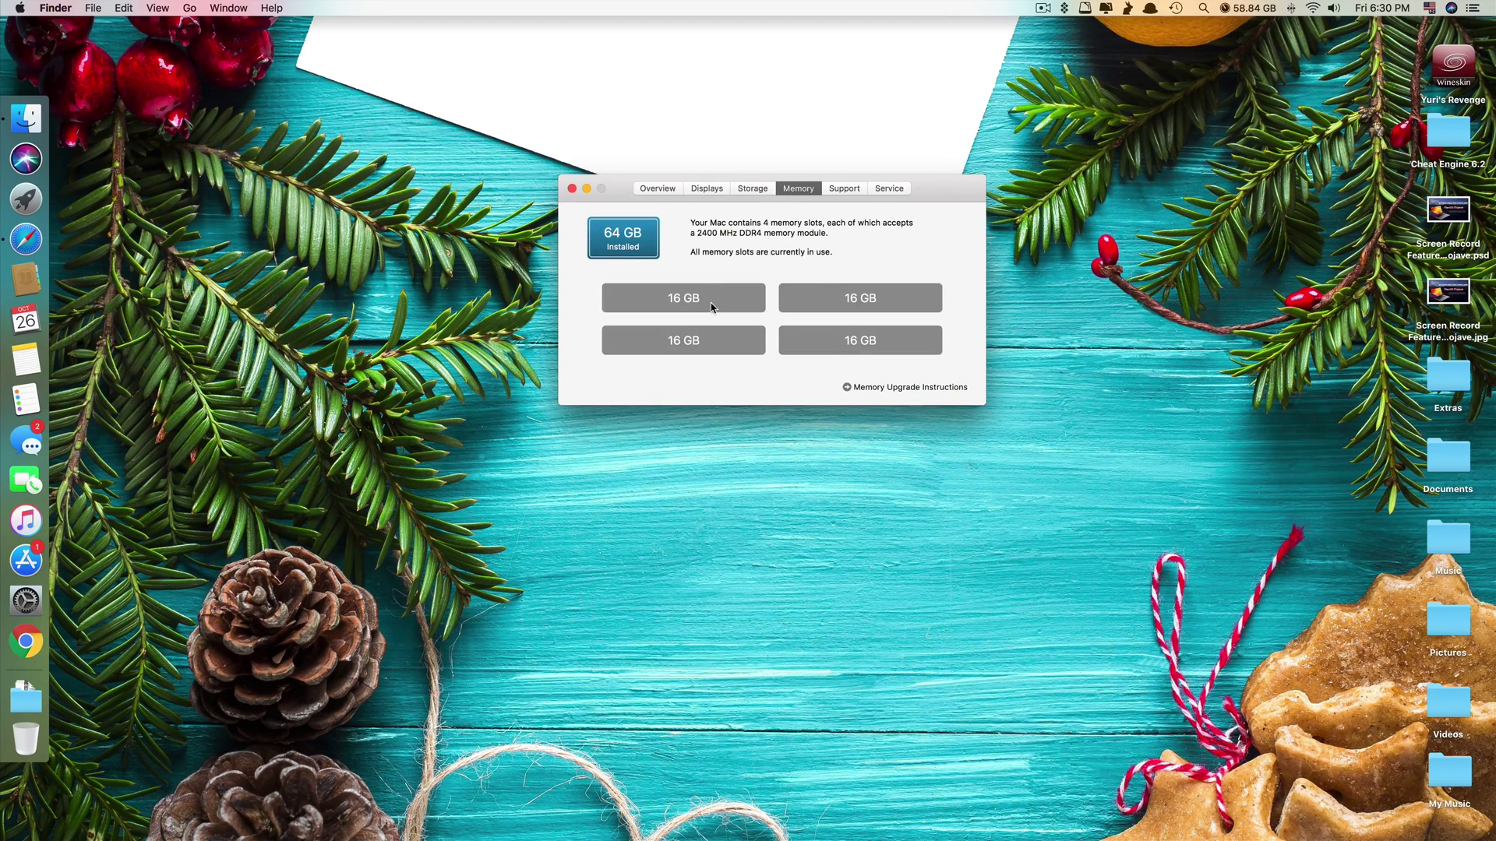